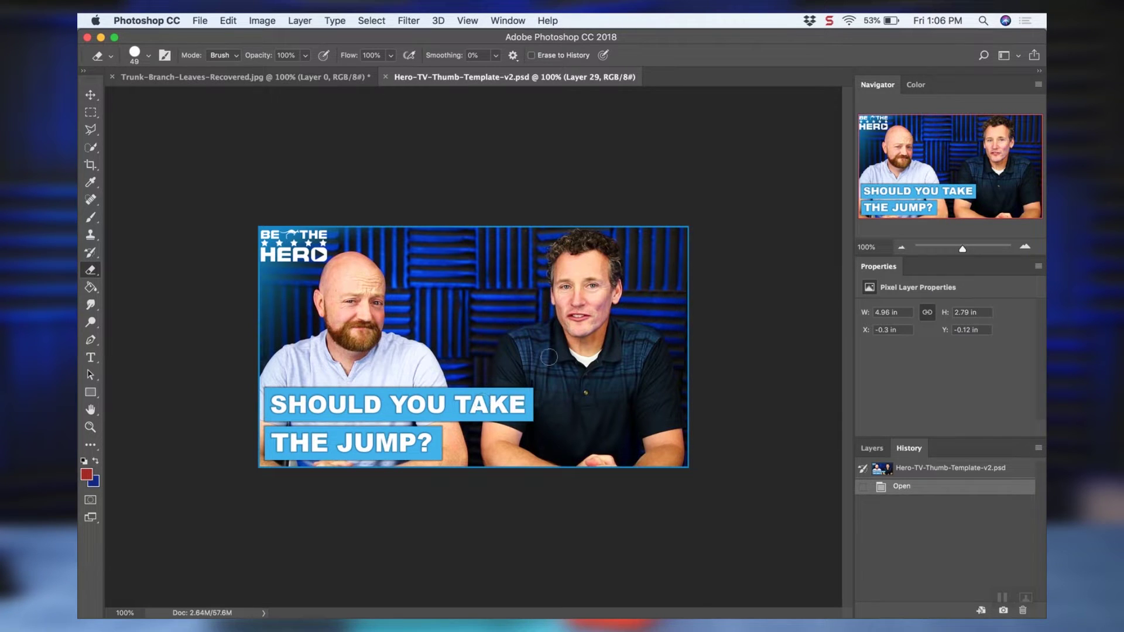
- Open the photo IMG_1216.JPG from the 100CANON folder inside DCIM on the EOS_DIGITAL card
click(200, 22)
click(209, 51)
click(269, 302)
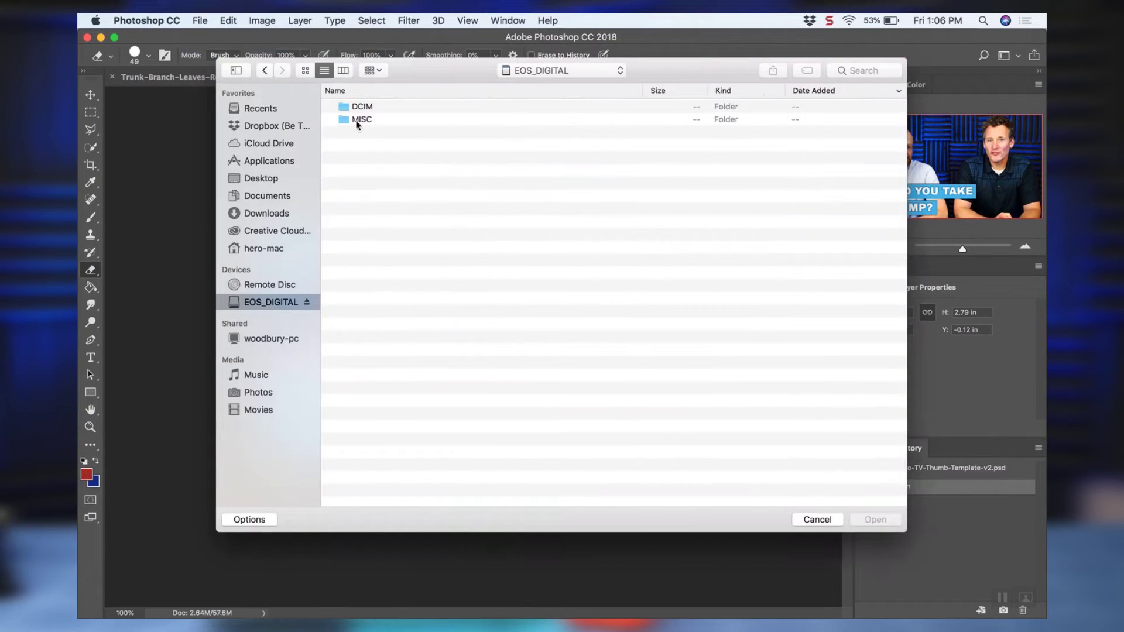
double_click(366, 111)
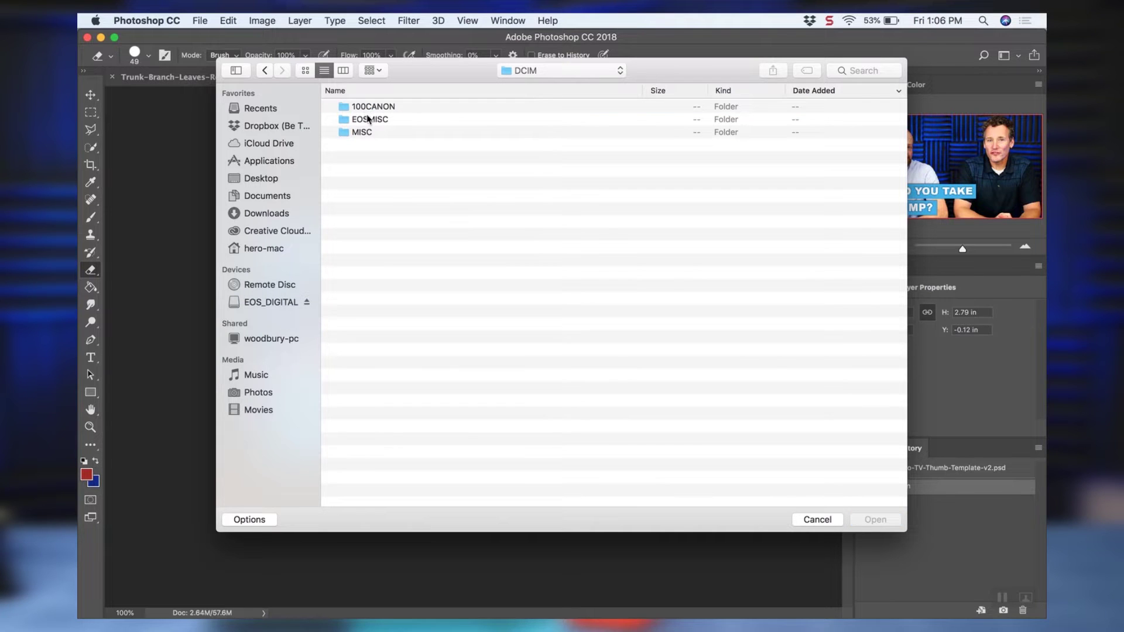
double_click(372, 108)
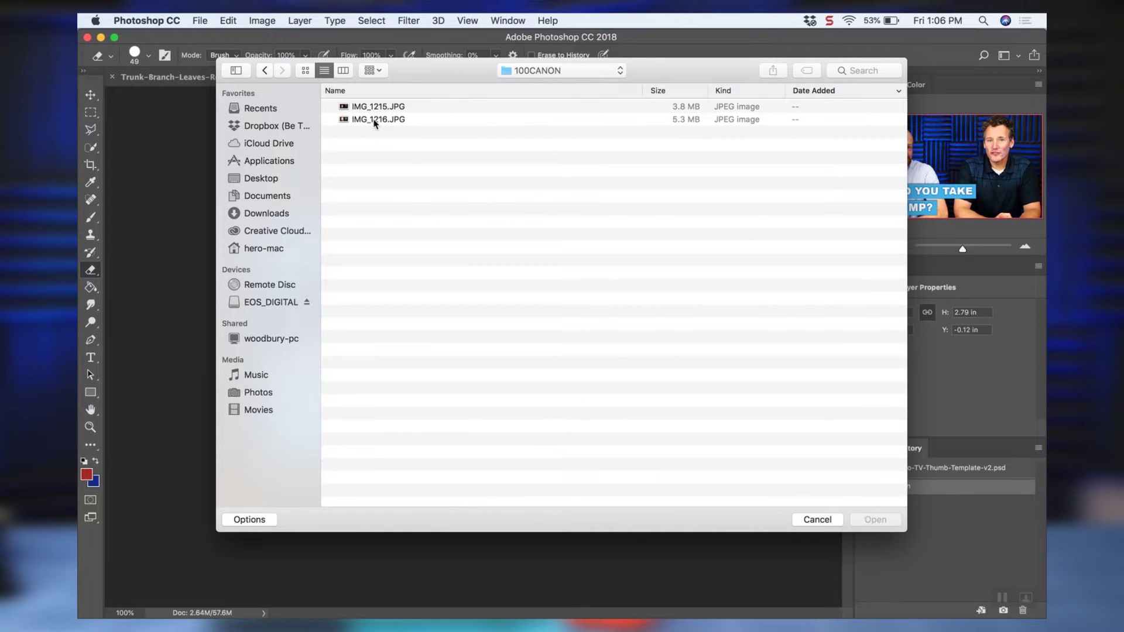
click(374, 121)
double_click(375, 120)
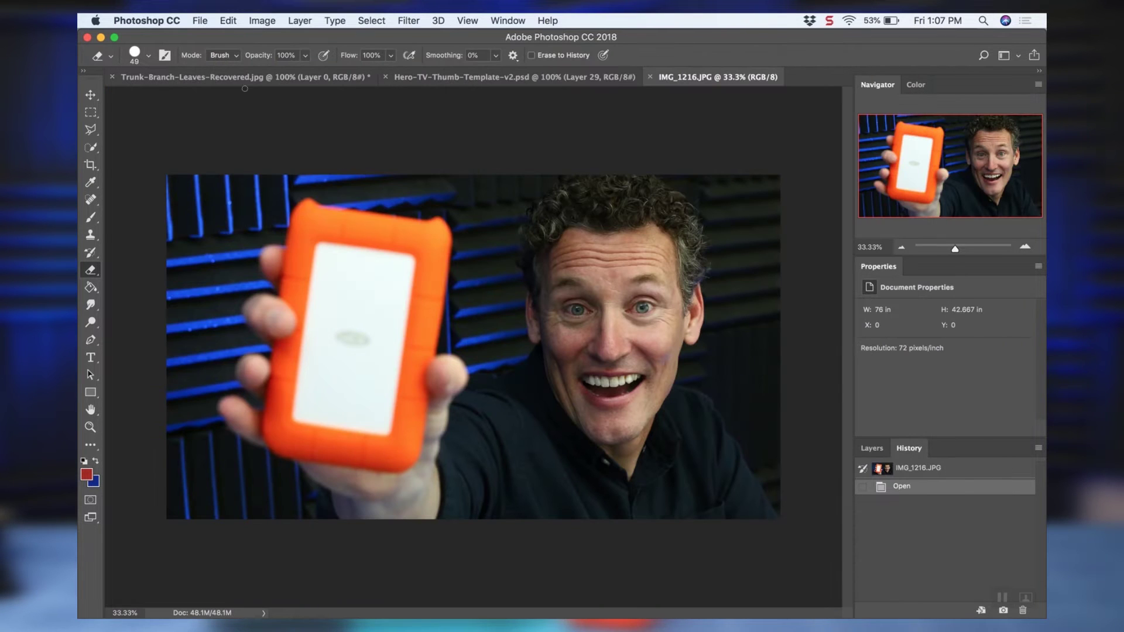
click(460, 77)
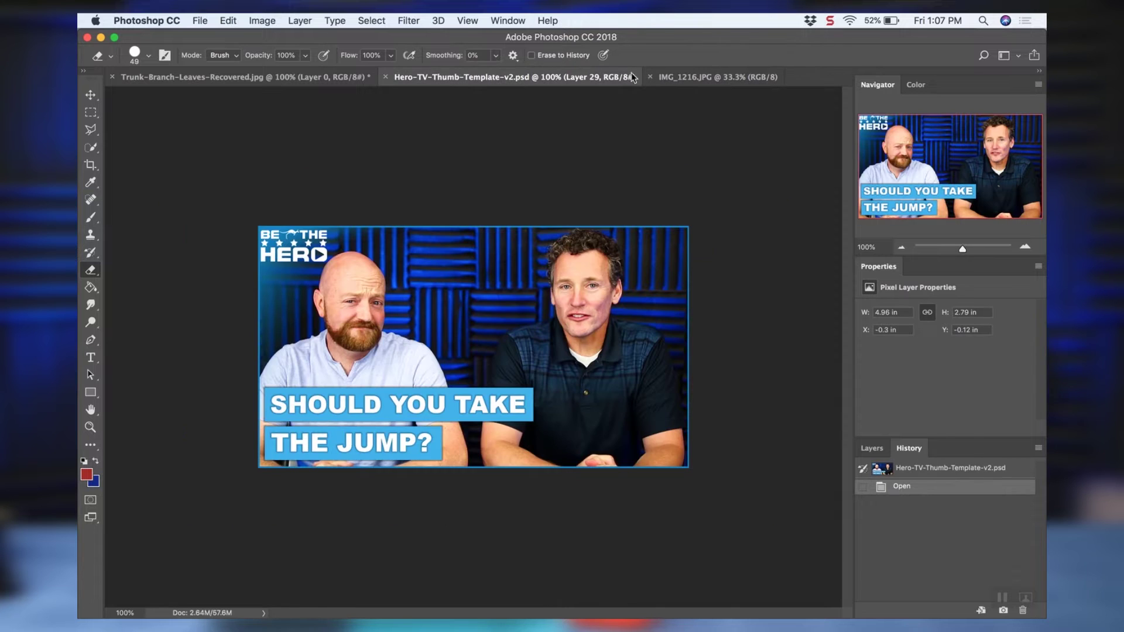
click(668, 79)
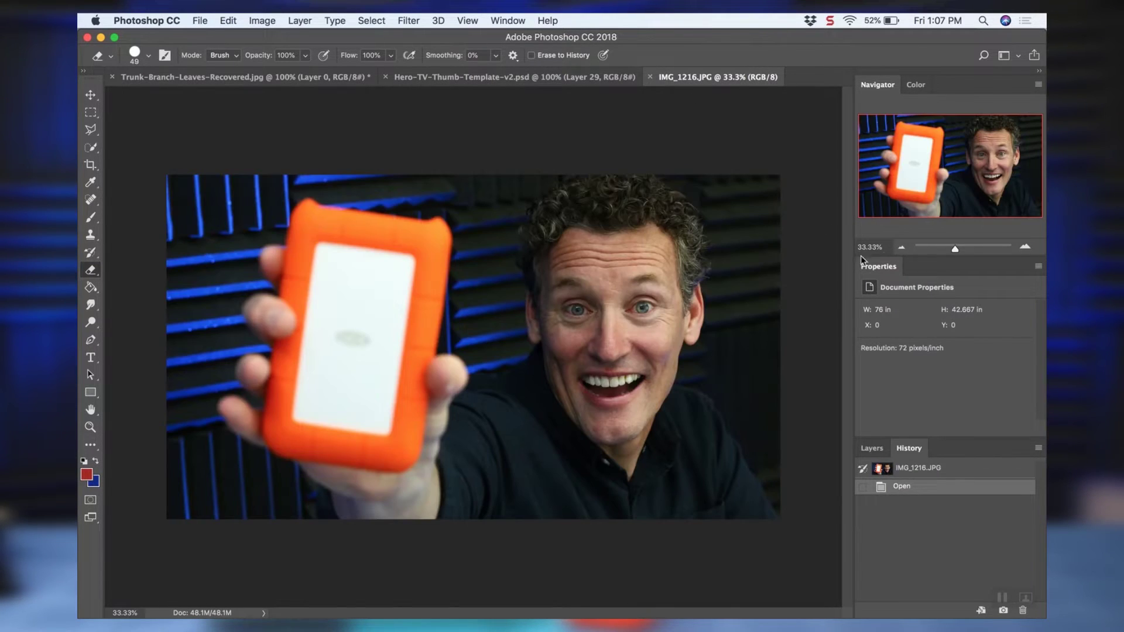
click(584, 79)
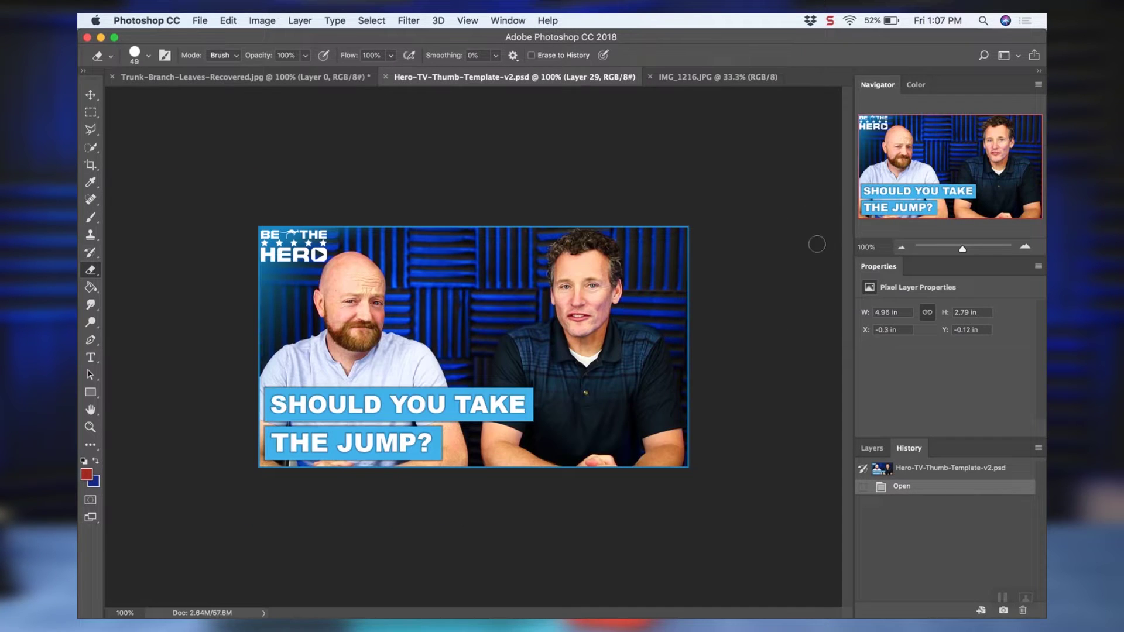
click(689, 79)
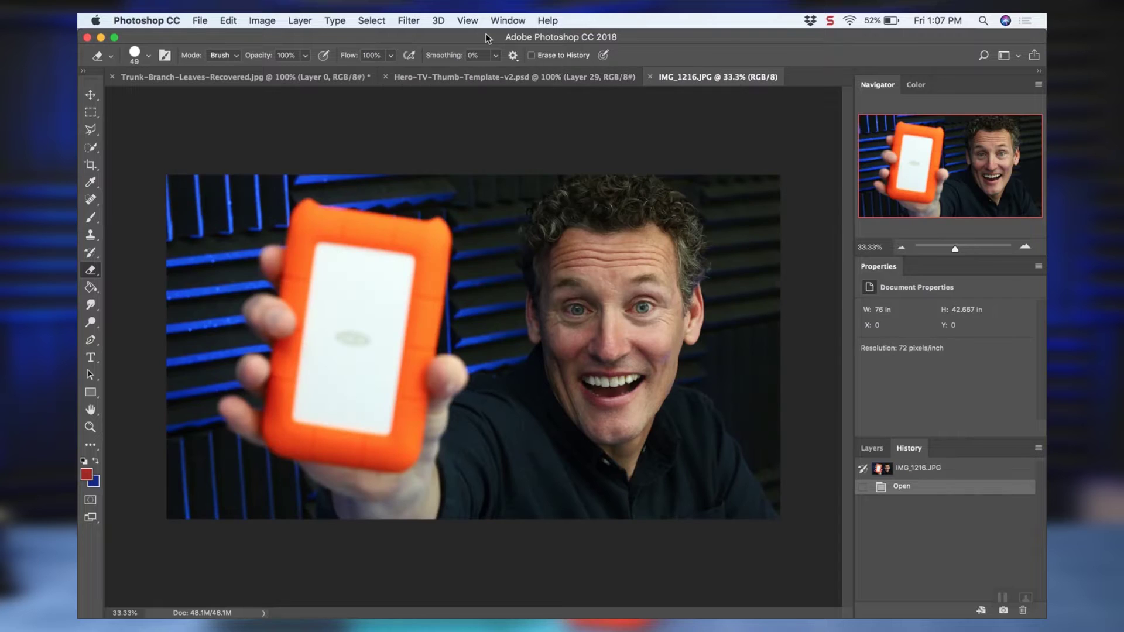
- Copy the whole IMG_1216.JPG photo and paste it into Hero-TV-Thumb-Template-v2.psd as a new layer above Layer 29
click(371, 21)
click(370, 36)
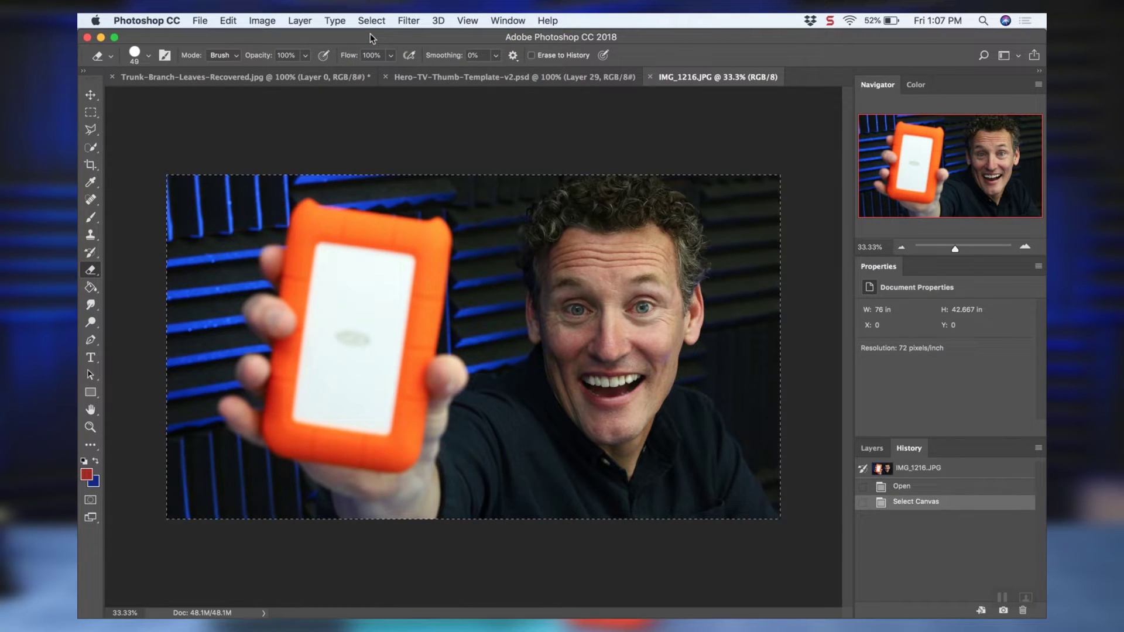
click(457, 79)
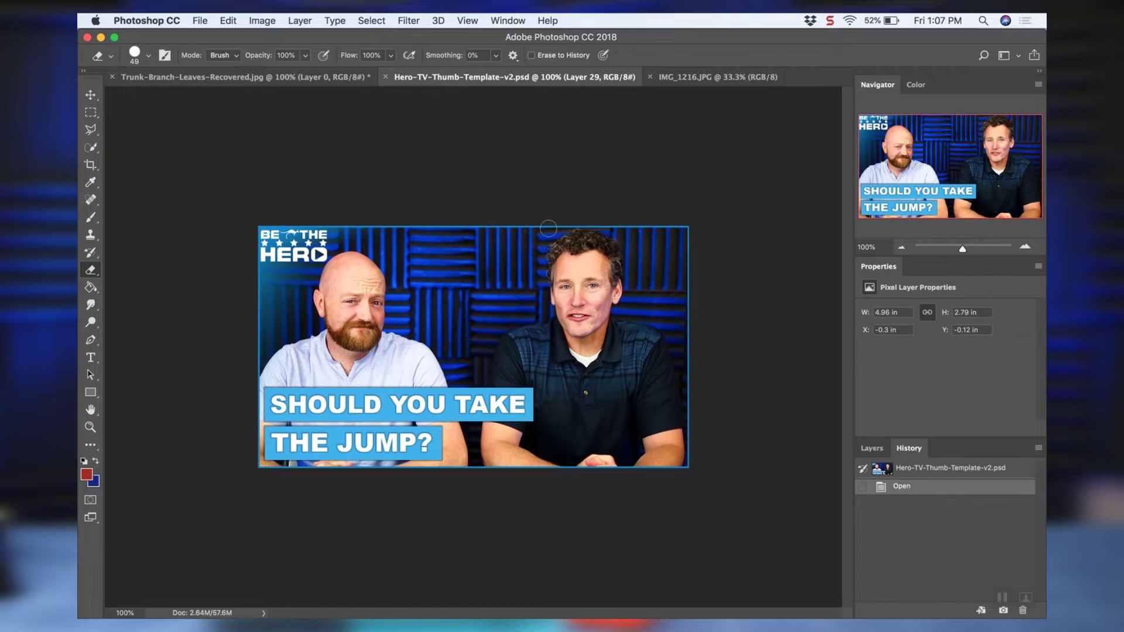
click(872, 447)
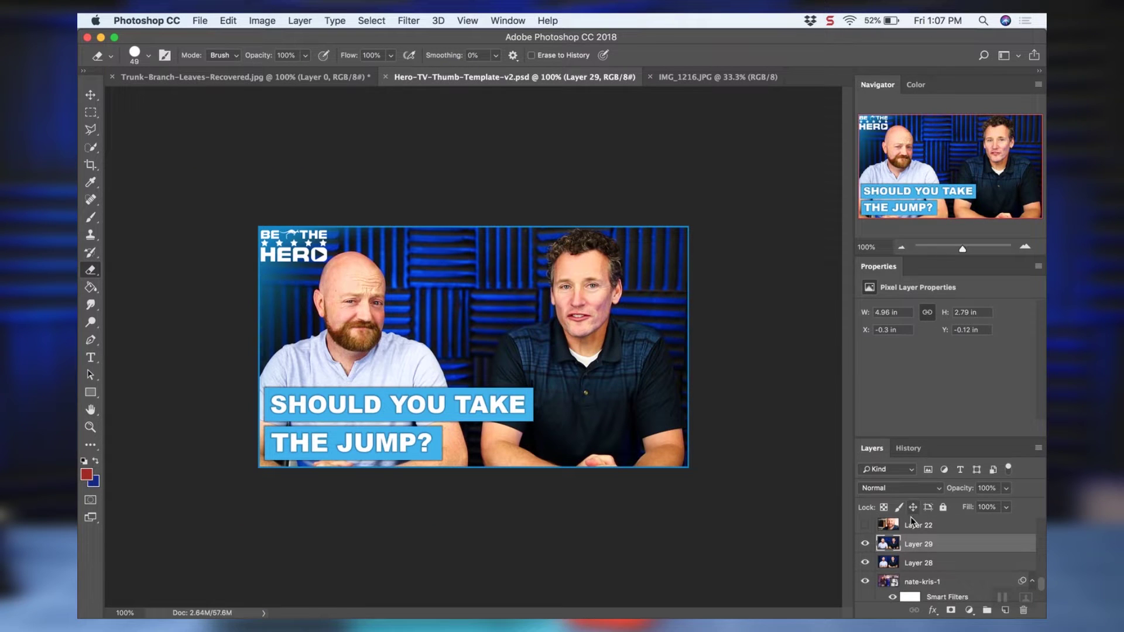
scroll(911, 521, up, 2)
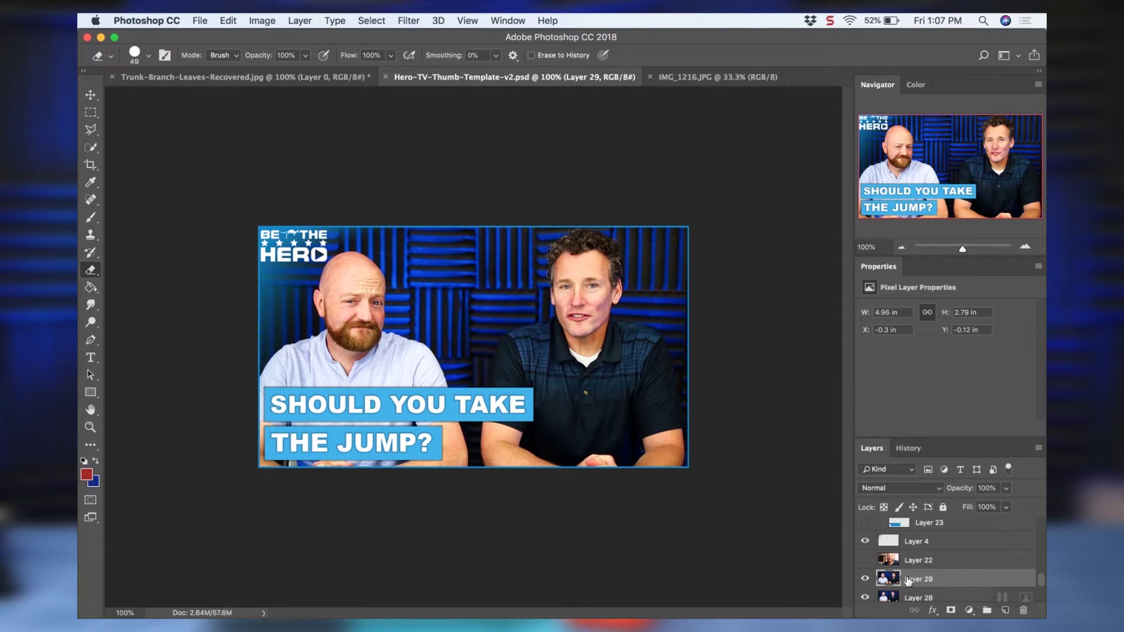
key(super+v)
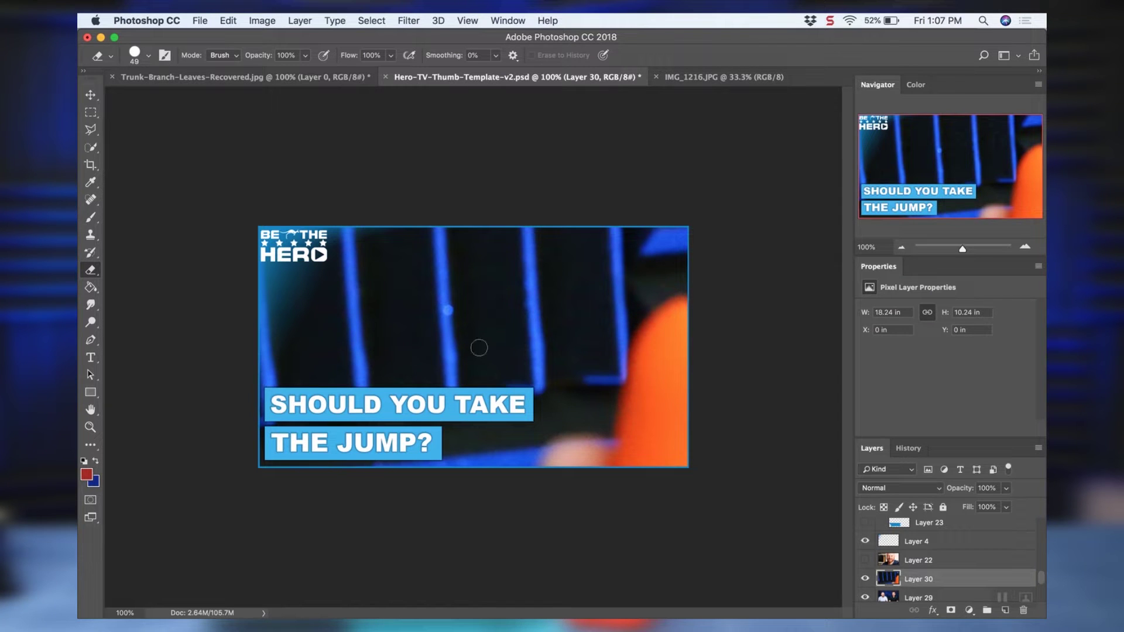
- Scale the pasted photo freehand to about 58% width and 54% height, and move it up and left over the canvas
click(229, 22)
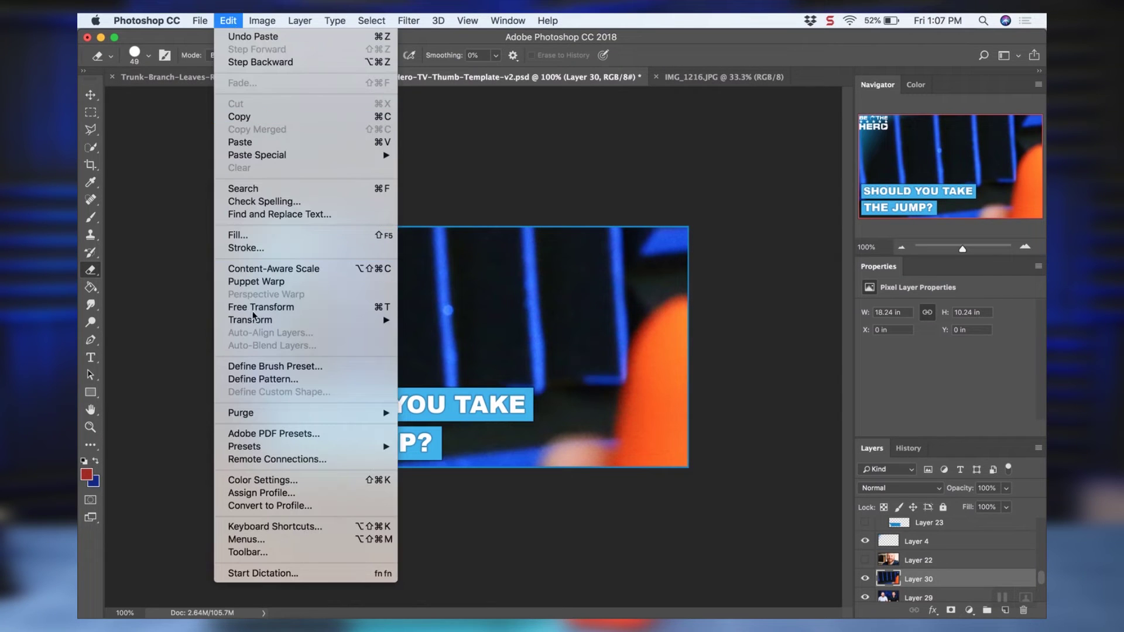
mouse_move(256, 323)
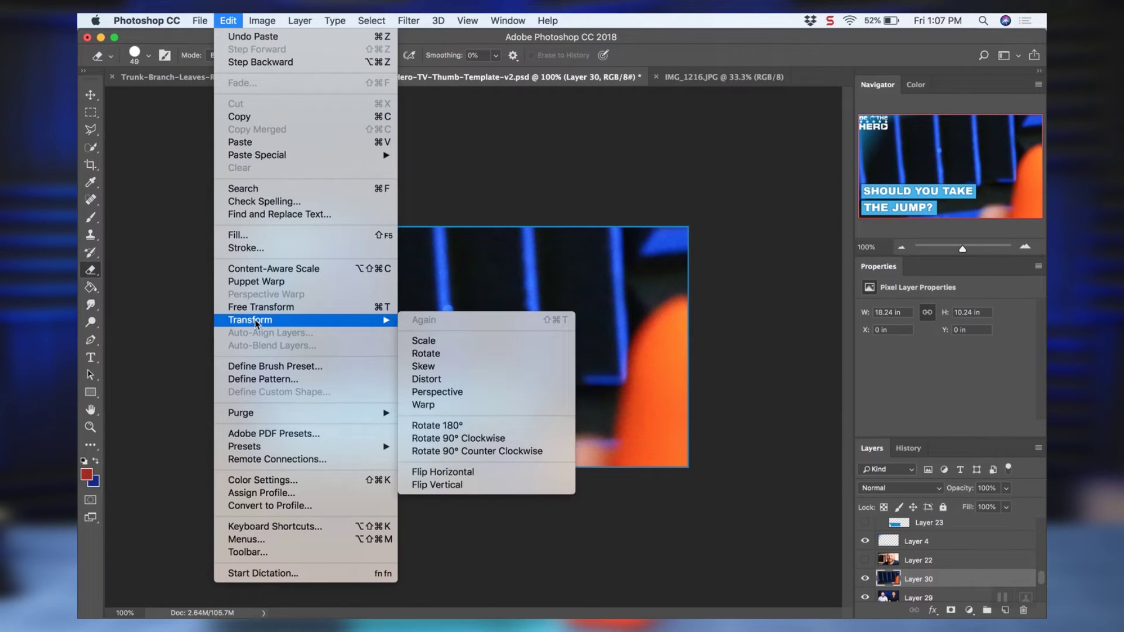
click(421, 340)
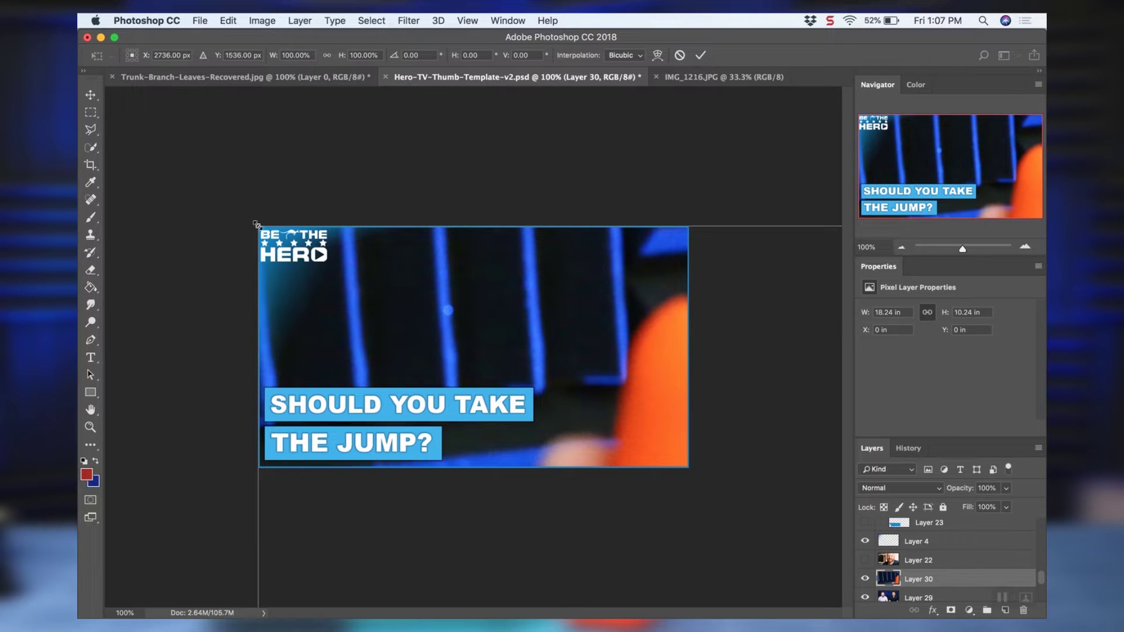
drag(256, 225, 483, 381)
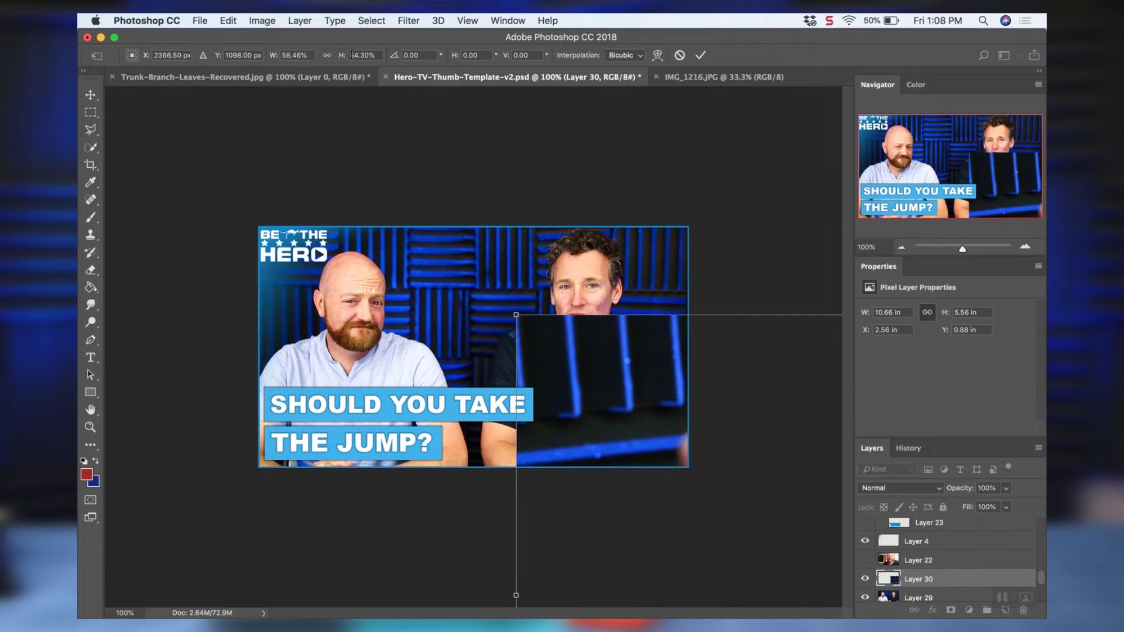
drag(690, 456, 290, 266)
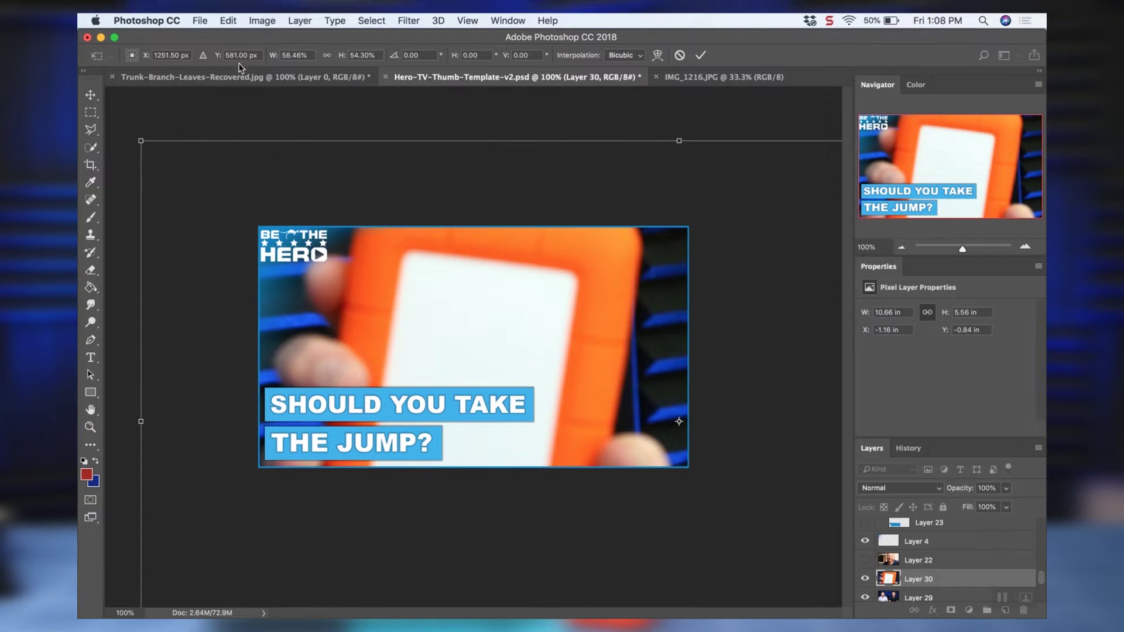
- Set the photo's horizontal and vertical scale to 25%, reposition it to cover the whole thumbnail, and apply the transform
click(301, 55)
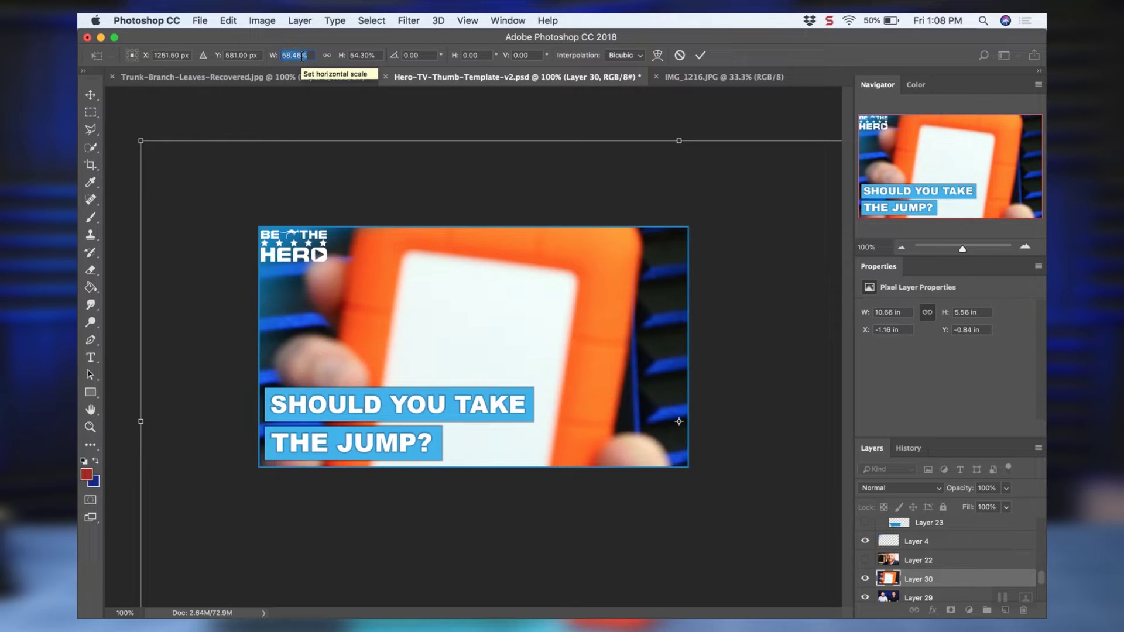
text(25)
click(371, 55)
text(25)
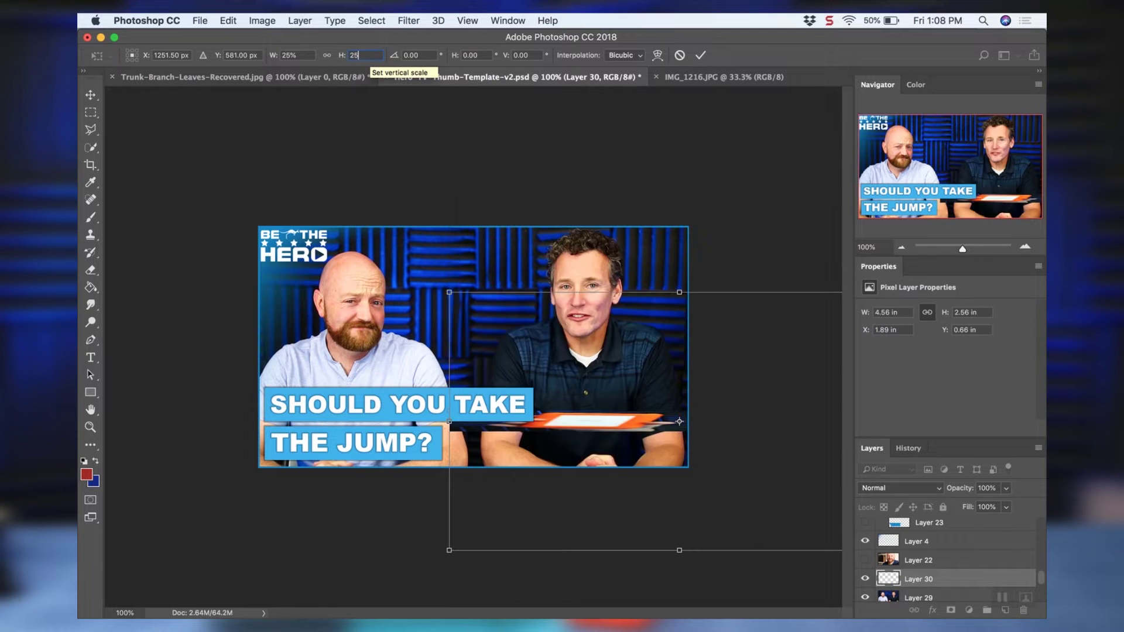
drag(755, 407, 546, 338)
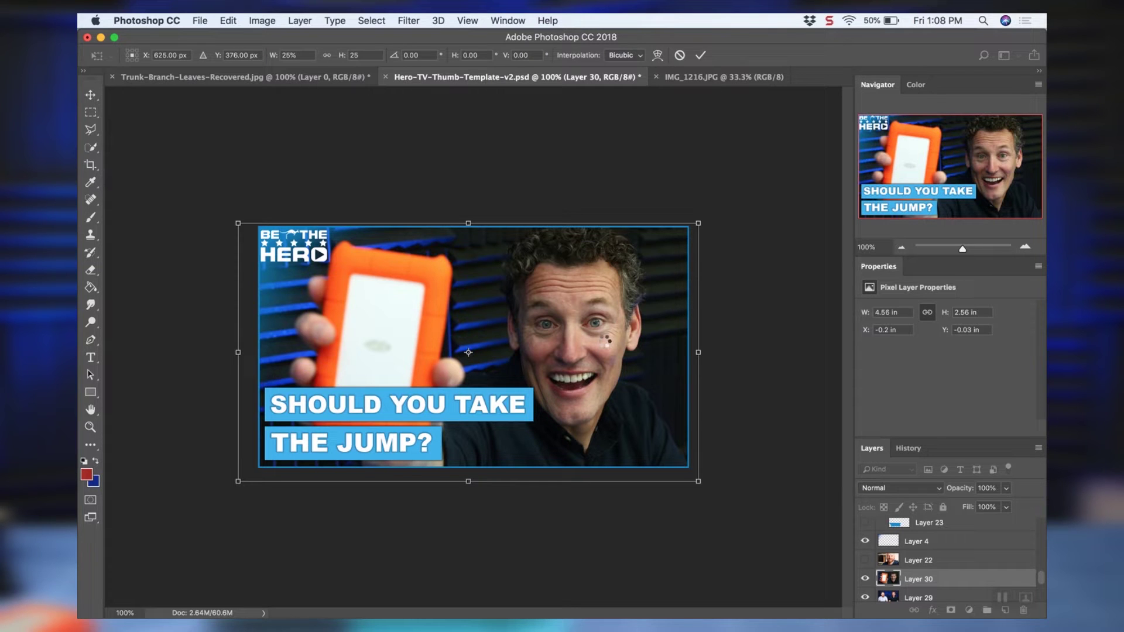
key(Return)
key(e)
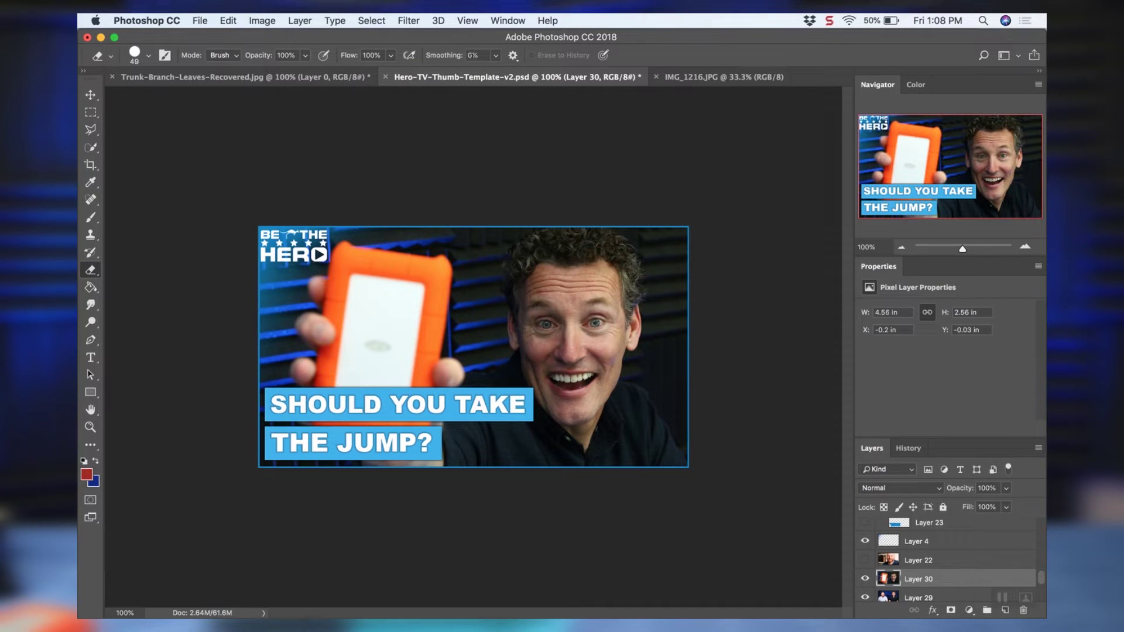
- Start the Camera Raw Filter on the photo layer and set Clarity to +33, Saturation to +27 and Vibrance to +10
click(402, 22)
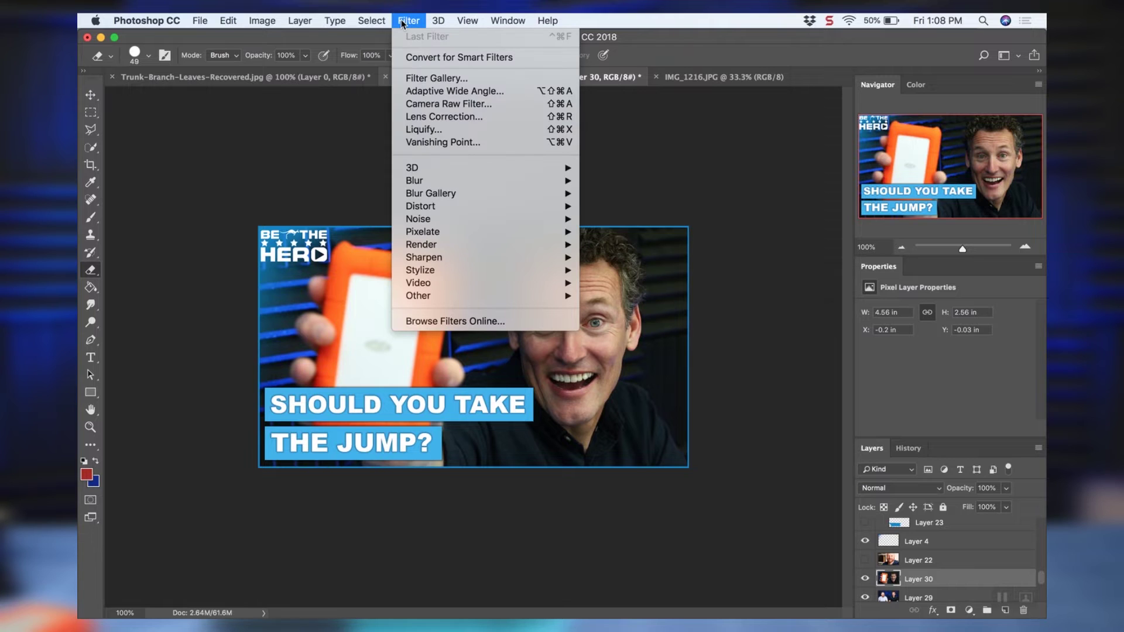
click(424, 105)
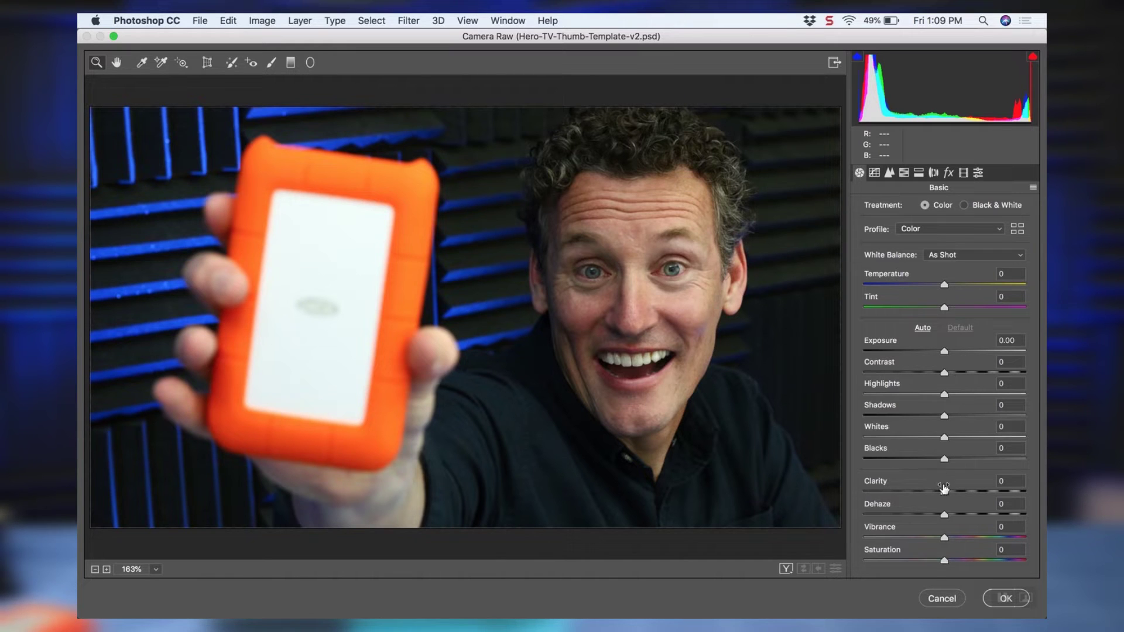
drag(944, 492, 970, 492)
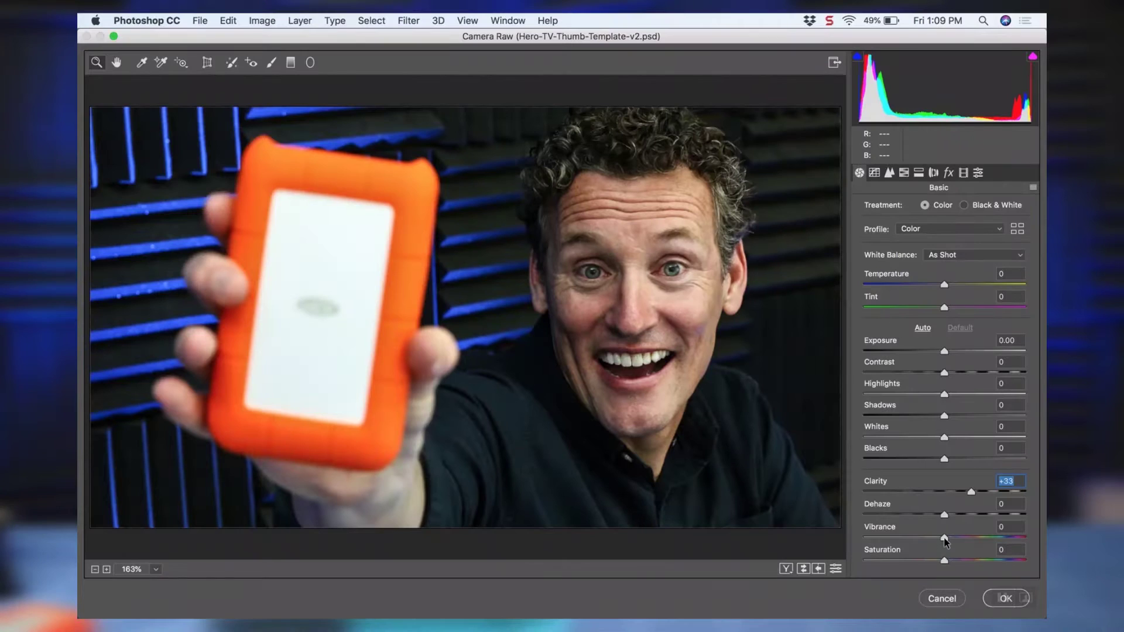
drag(944, 560, 963, 562)
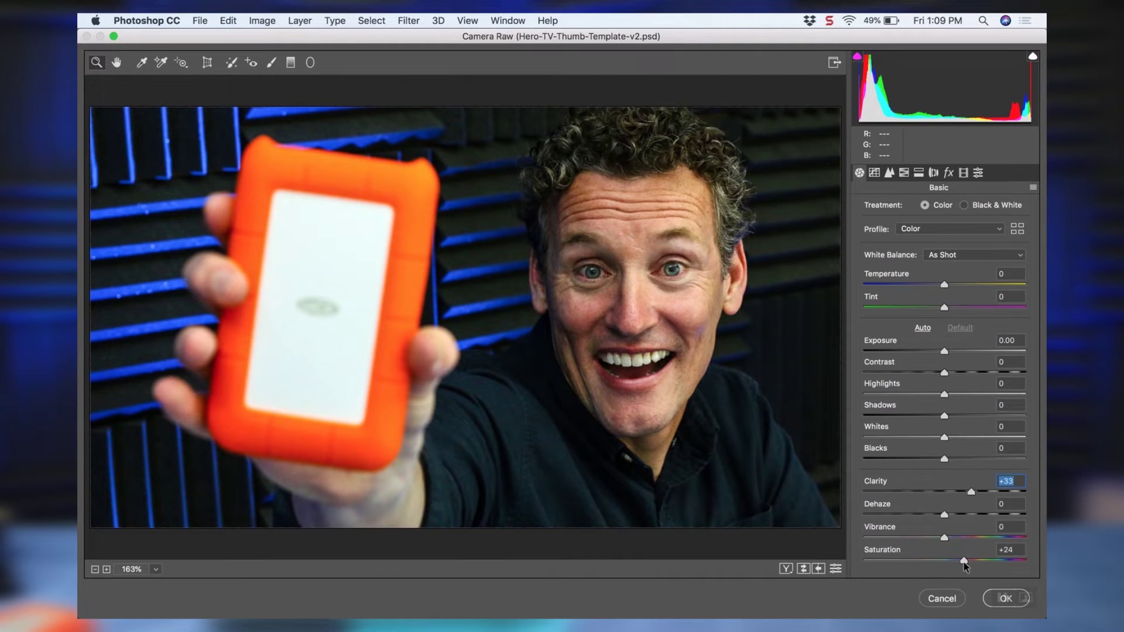
drag(966, 565, 966, 565)
mouse_move(945, 538)
mouse_down()
mouse_move(998, 541)
mouse_move(952, 537)
mouse_up()
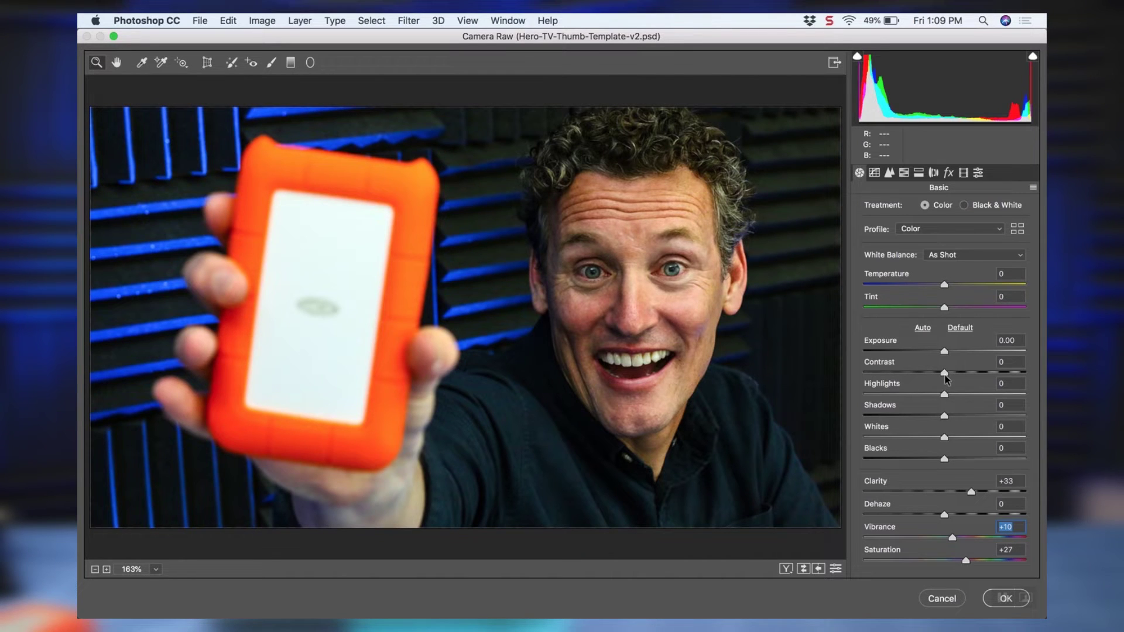
- Set Contrast to +9, Shadows to -1, Highlights to -25 and Whites to +46, keeping Temperature at 0
drag(946, 379, 954, 379)
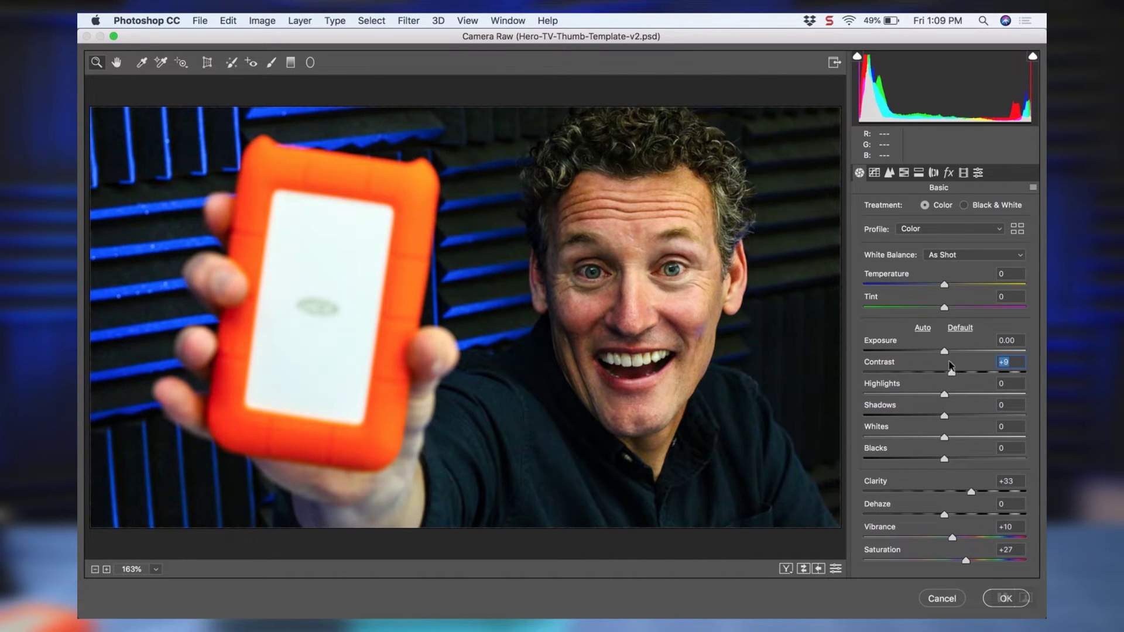
mouse_move(944, 285)
mouse_down()
mouse_move(924, 284)
mouse_move(969, 284)
mouse_move(944, 285)
mouse_up()
text(0)
mouse_move(945, 416)
mouse_down()
mouse_move(923, 415)
mouse_move(977, 416)
mouse_move(944, 414)
mouse_move(943, 399)
mouse_move(970, 398)
mouse_move(947, 398)
mouse_up()
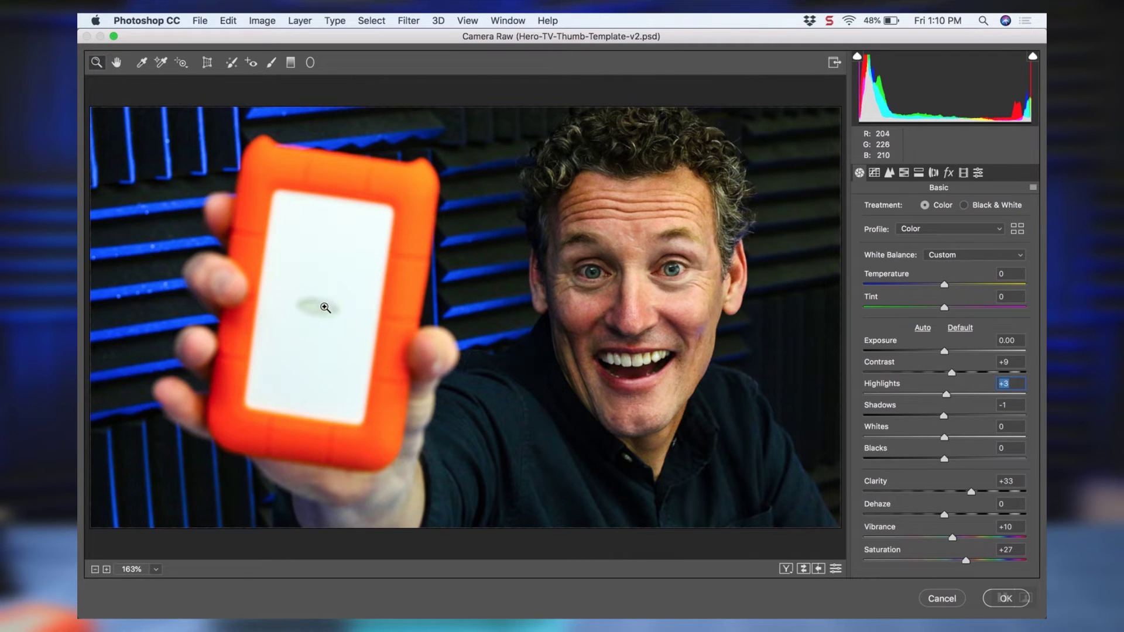
drag(947, 396, 925, 401)
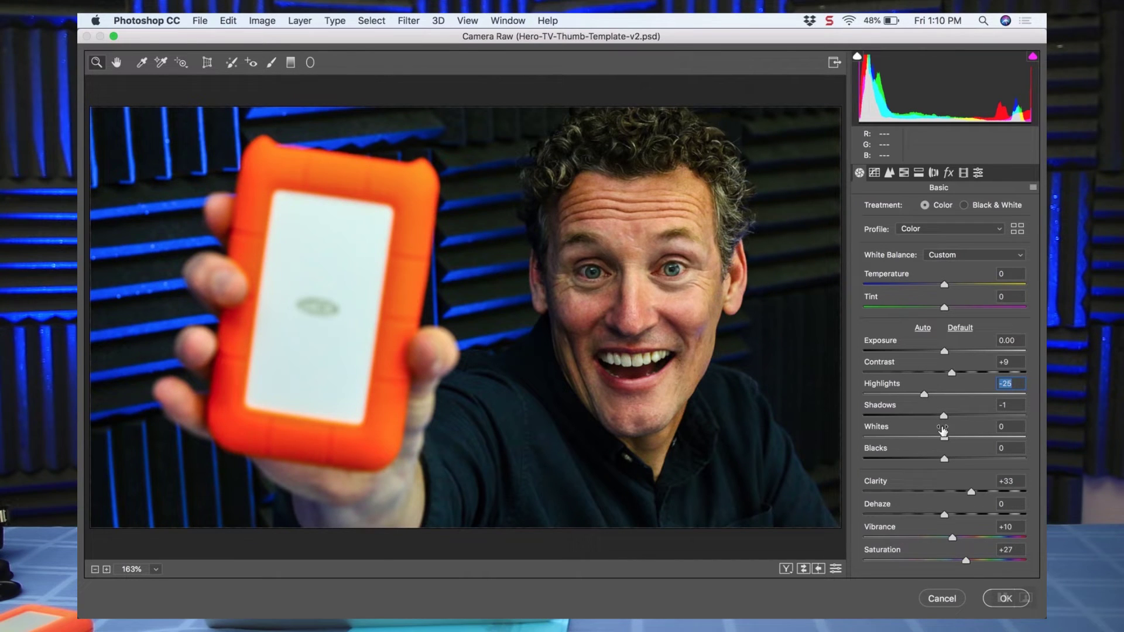
drag(944, 438, 983, 439)
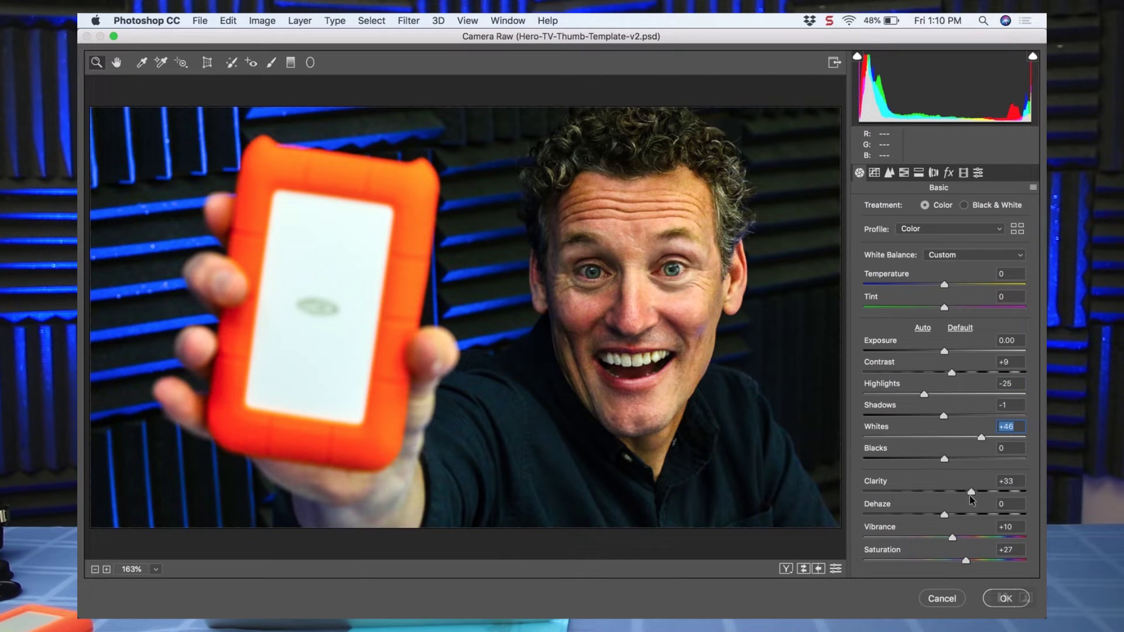
- Set Clarity to +58, Saturation to +33 and Tint to +12, and apply the Camera Raw adjustments
drag(970, 492, 991, 493)
drag(965, 560, 970, 561)
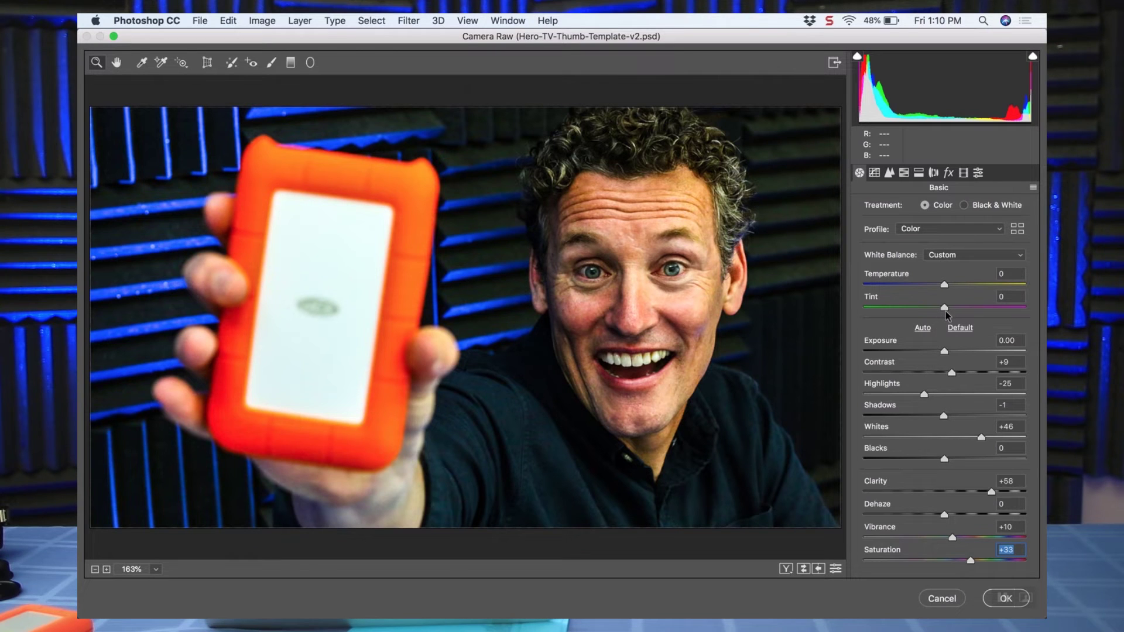
drag(944, 308, 954, 310)
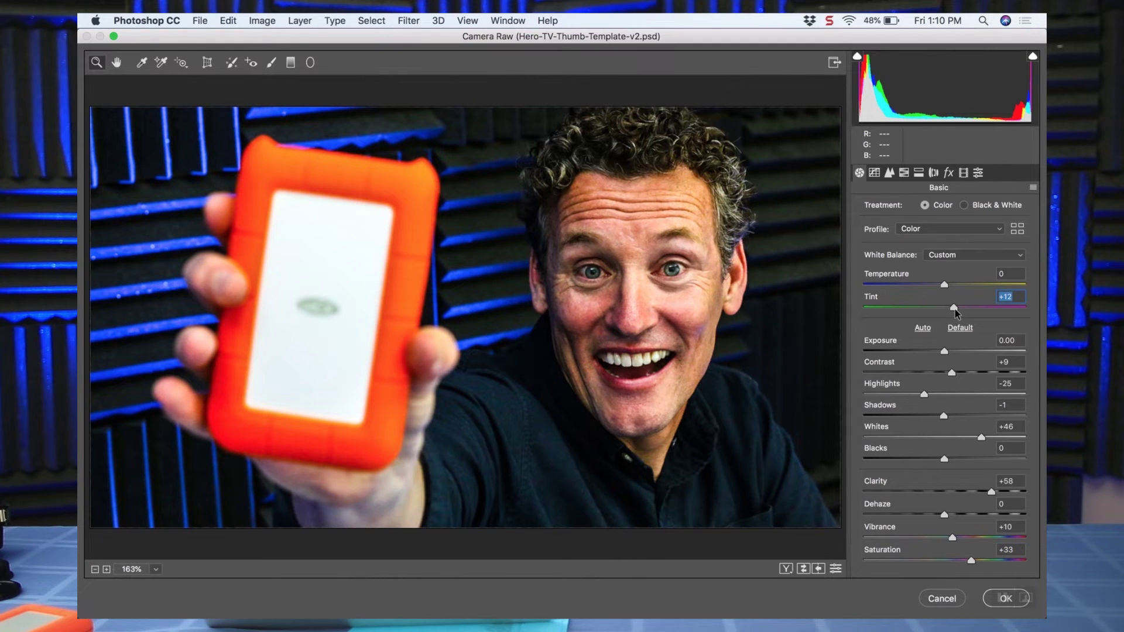
click(1003, 597)
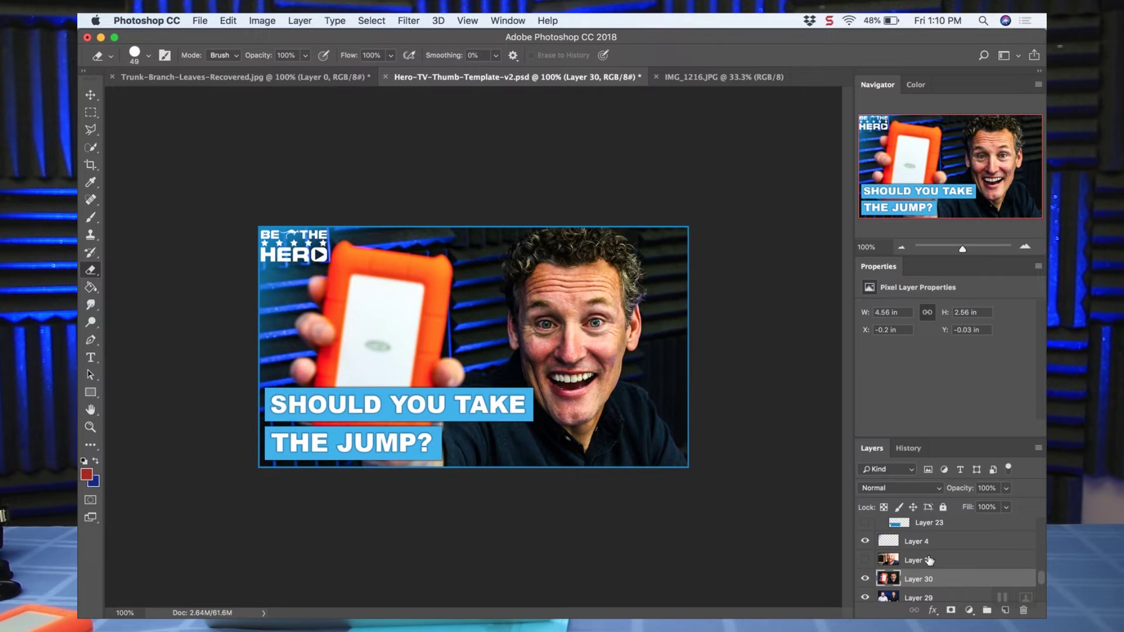
- Compare the photo before and after the Camera Raw Filter by switching between the Free Transform and Camera Raw Filter history states
click(909, 449)
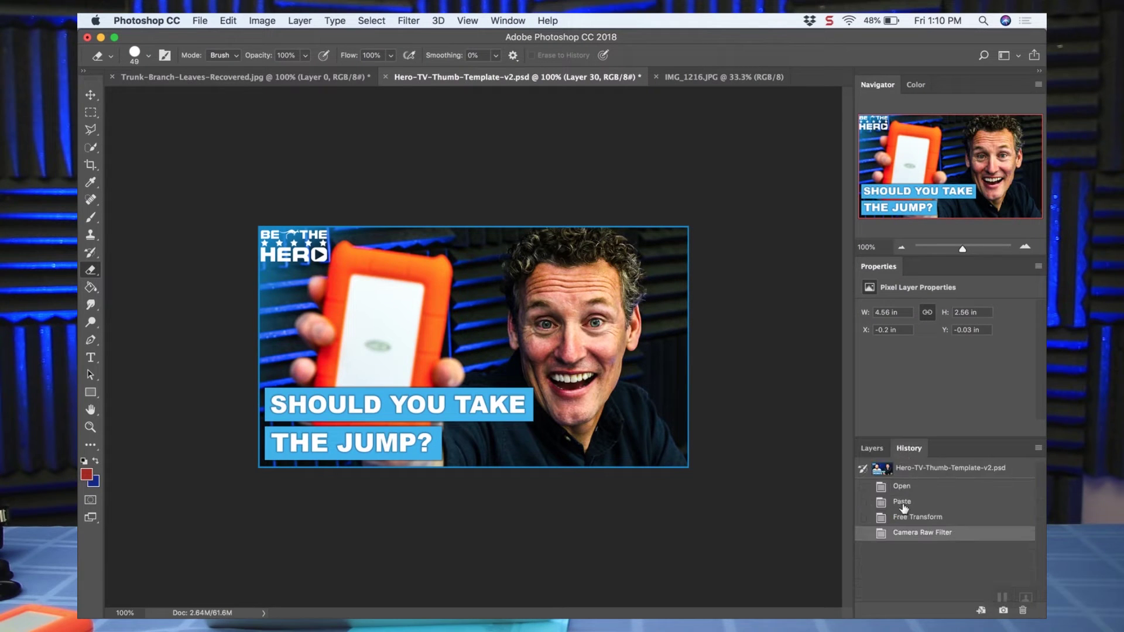
click(918, 518)
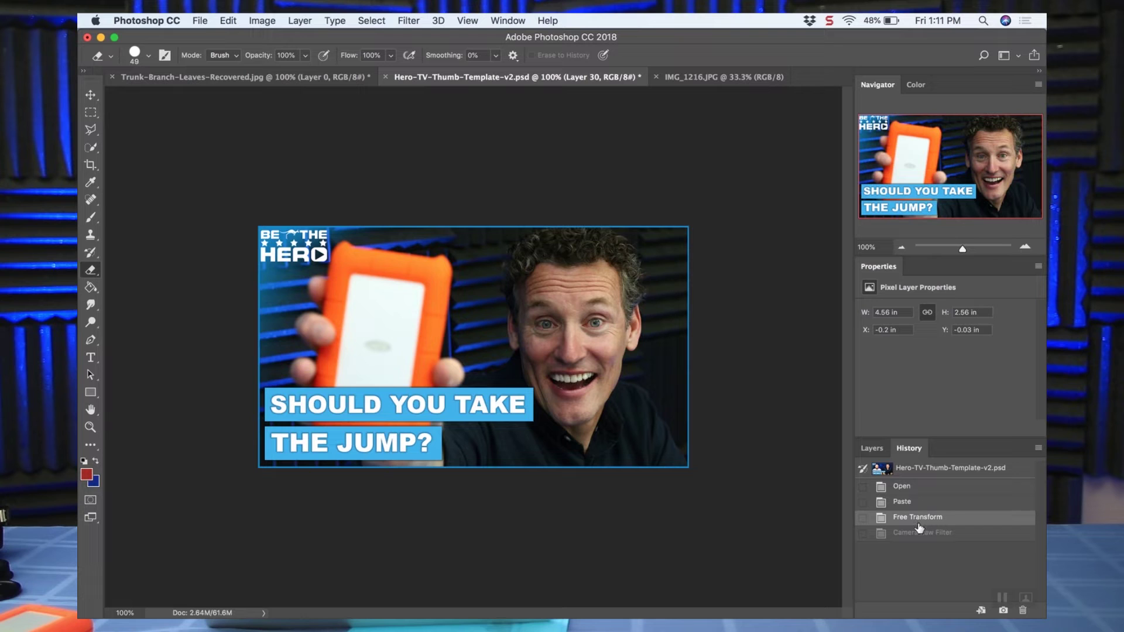
click(920, 534)
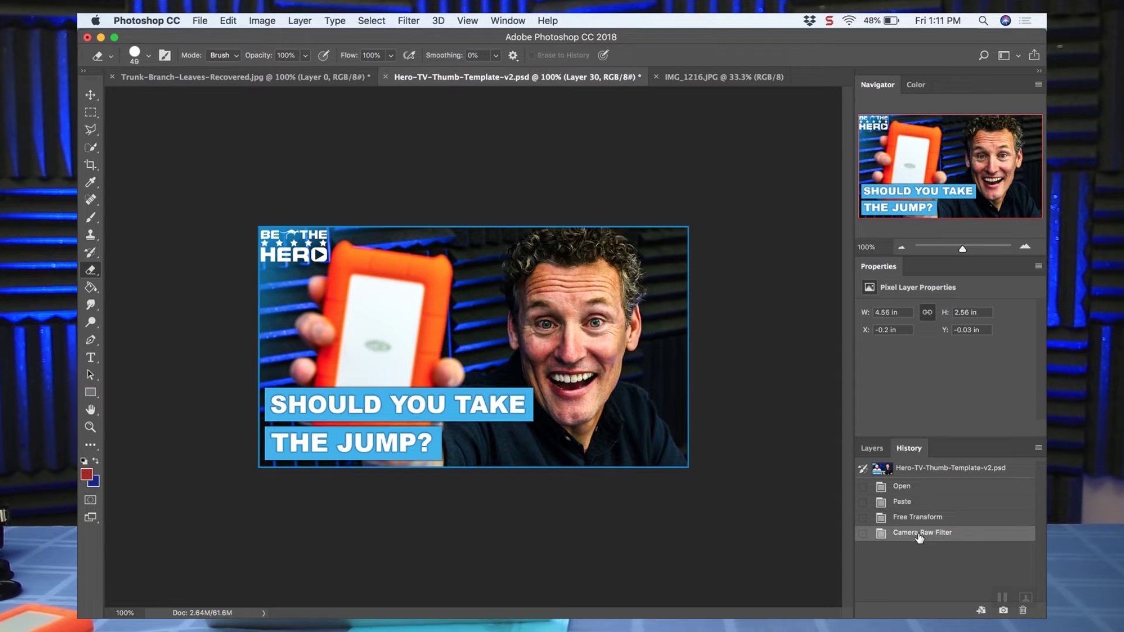
click(920, 517)
click(919, 533)
click(870, 449)
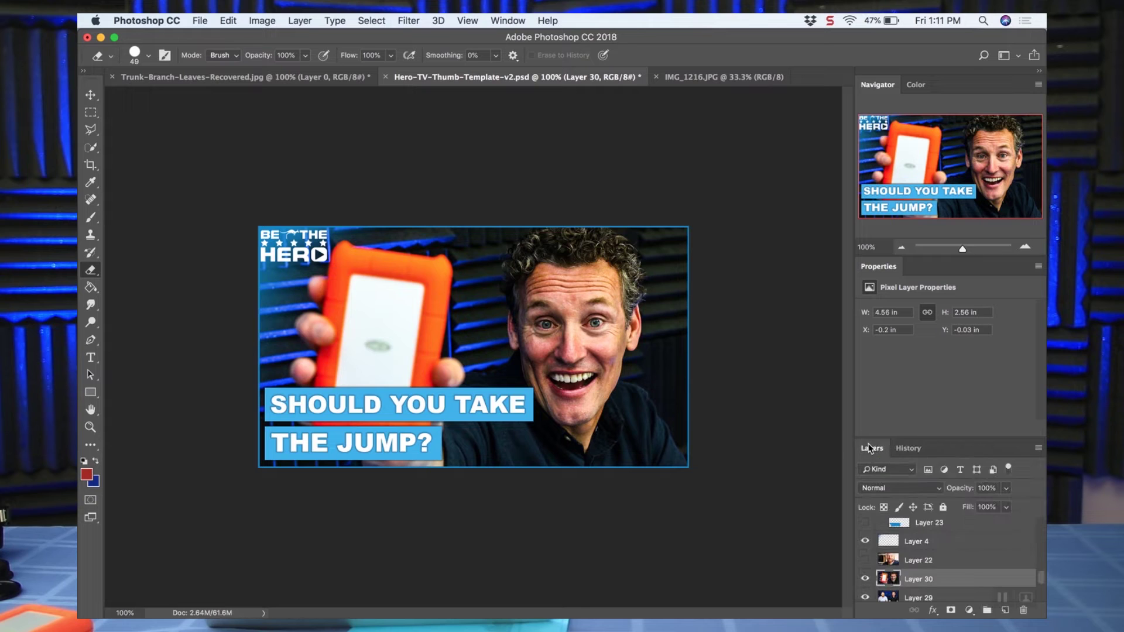
- Make the layer list taller and select the SHOULD YOU TAKE text layer in the TEXT group
scroll(896, 537, up, 5)
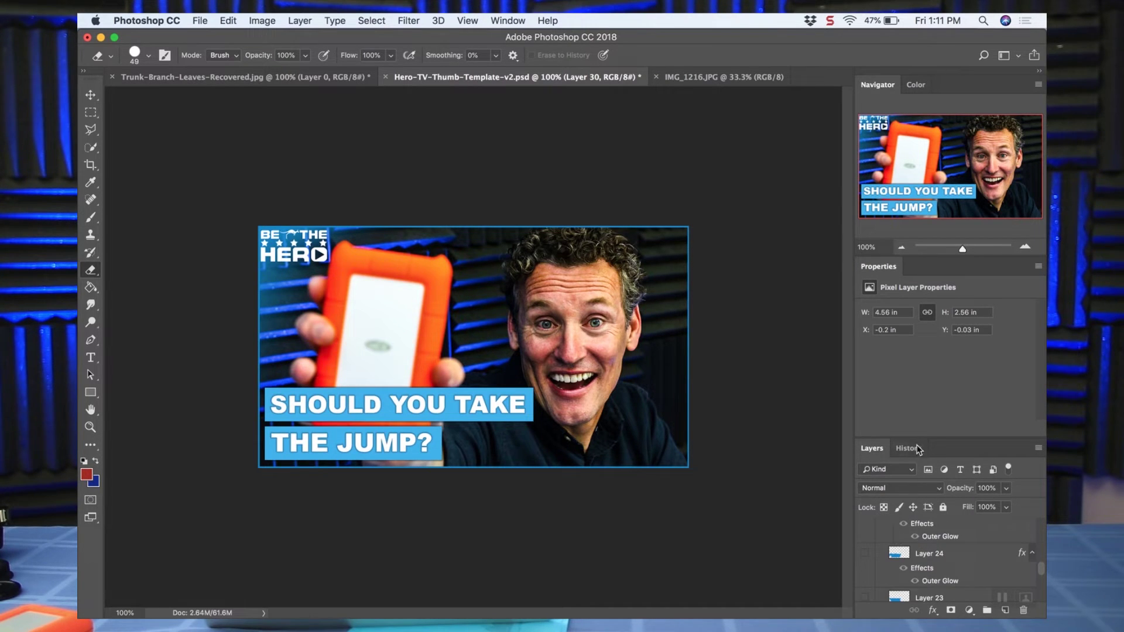
drag(938, 439, 943, 337)
scroll(923, 457, up, 5)
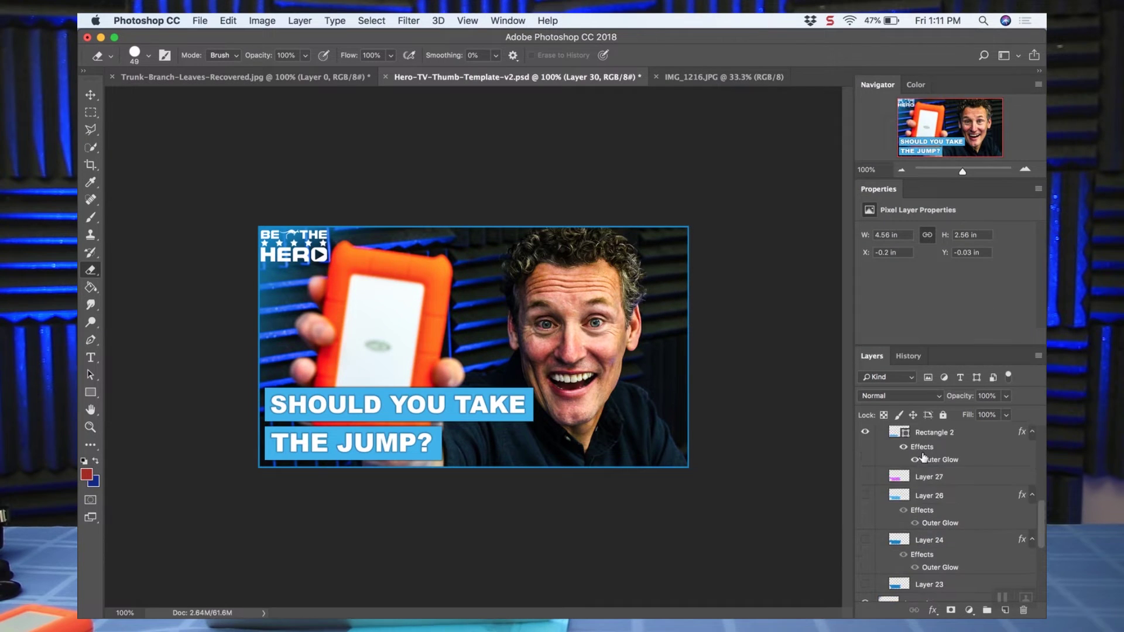
scroll(923, 457, up, 8)
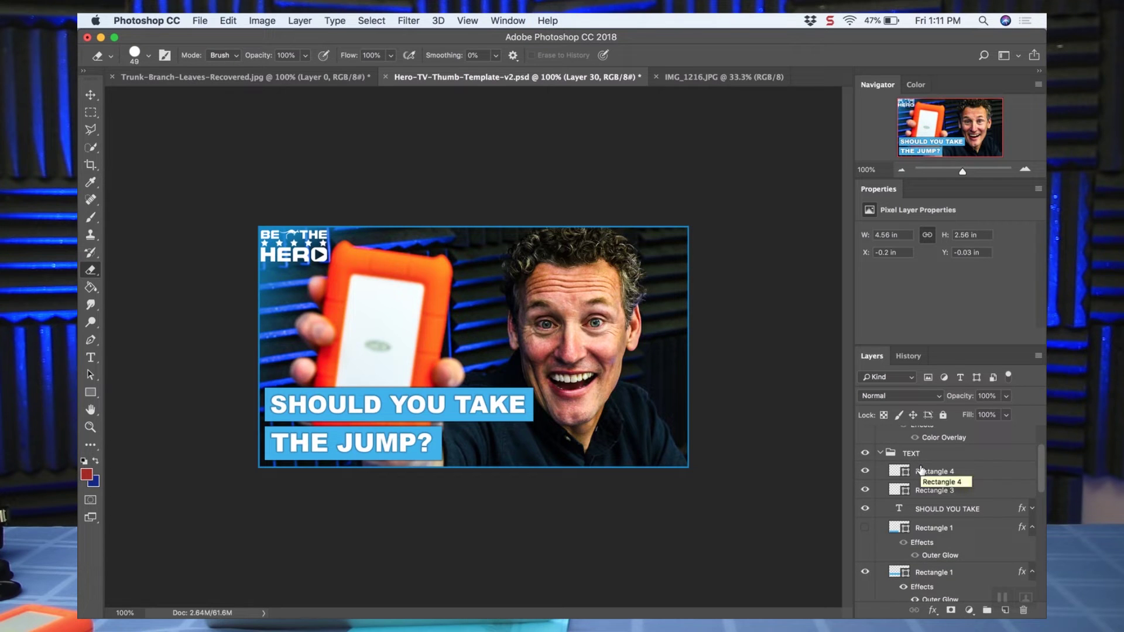
scroll(920, 470, down, 1)
click(930, 500)
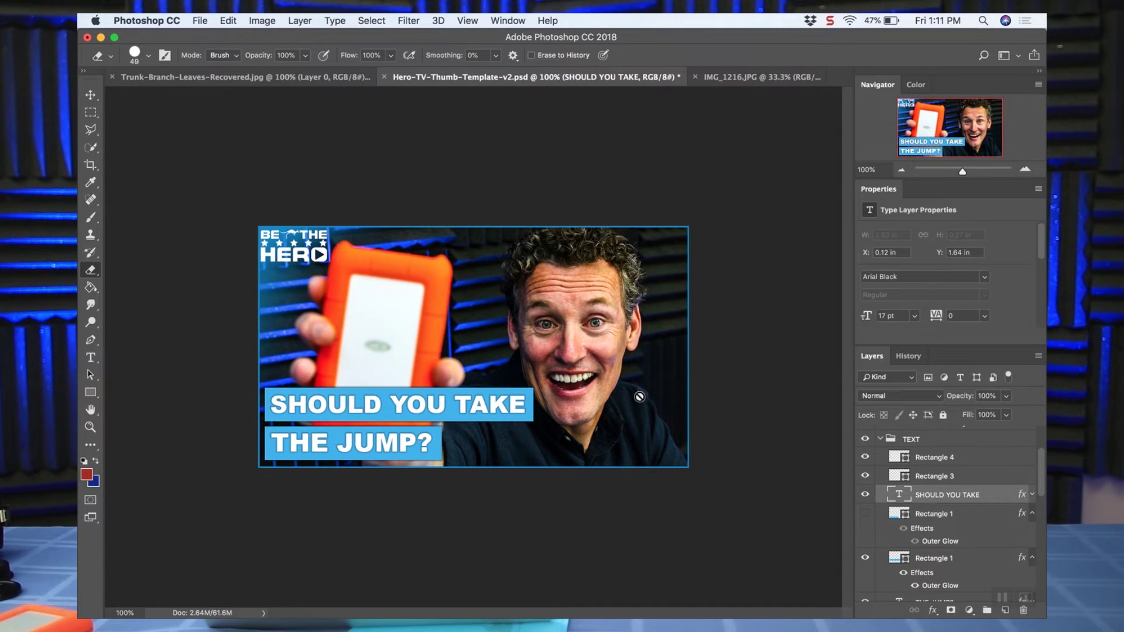
- Replace the headline's first line with "SHOULD I DROP IT?"
key(t)
triple_click(408, 404)
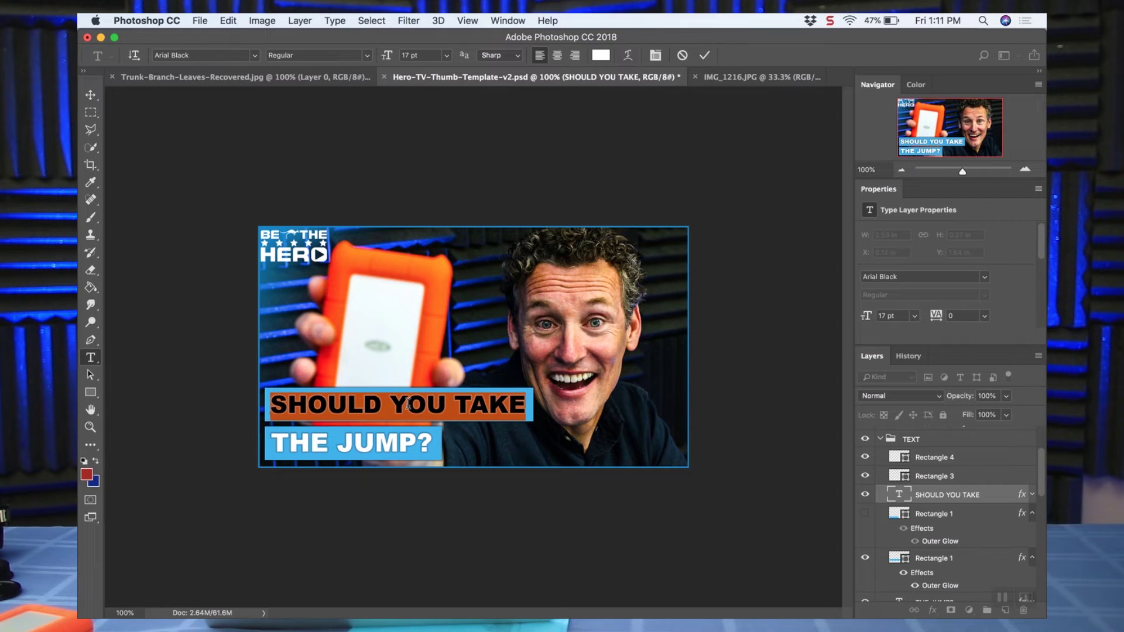
text(B)
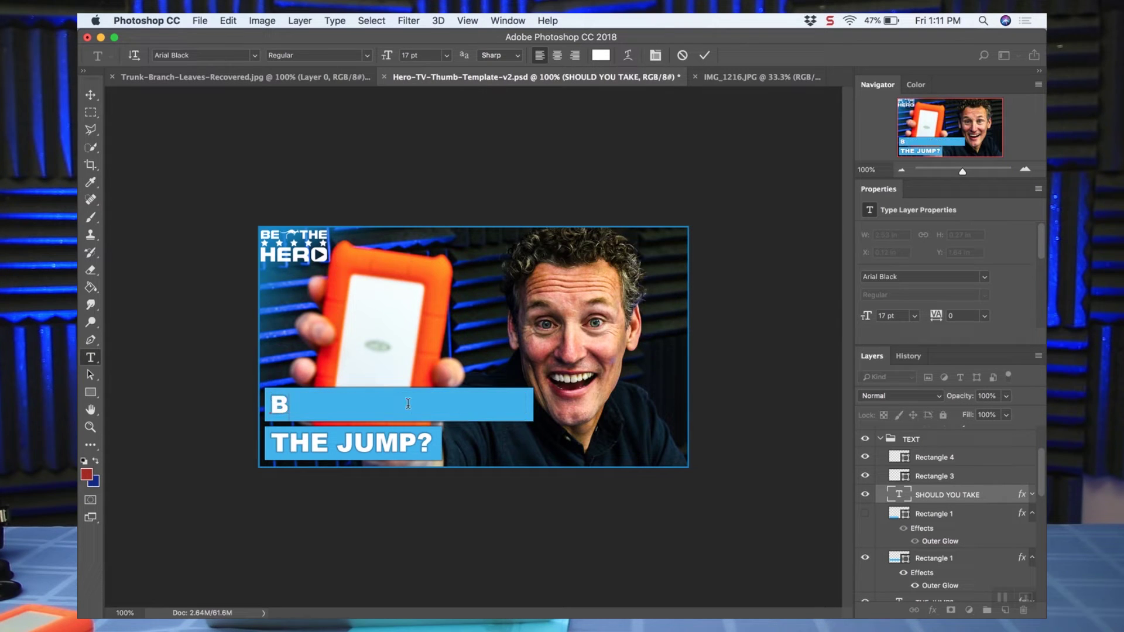
key(BackSpace)
text(Shoul)
key(BackSpace)
key(BackSpace)
key(BackSpace)
key(BackSpace)
text(SHOULD I DROP IT?)
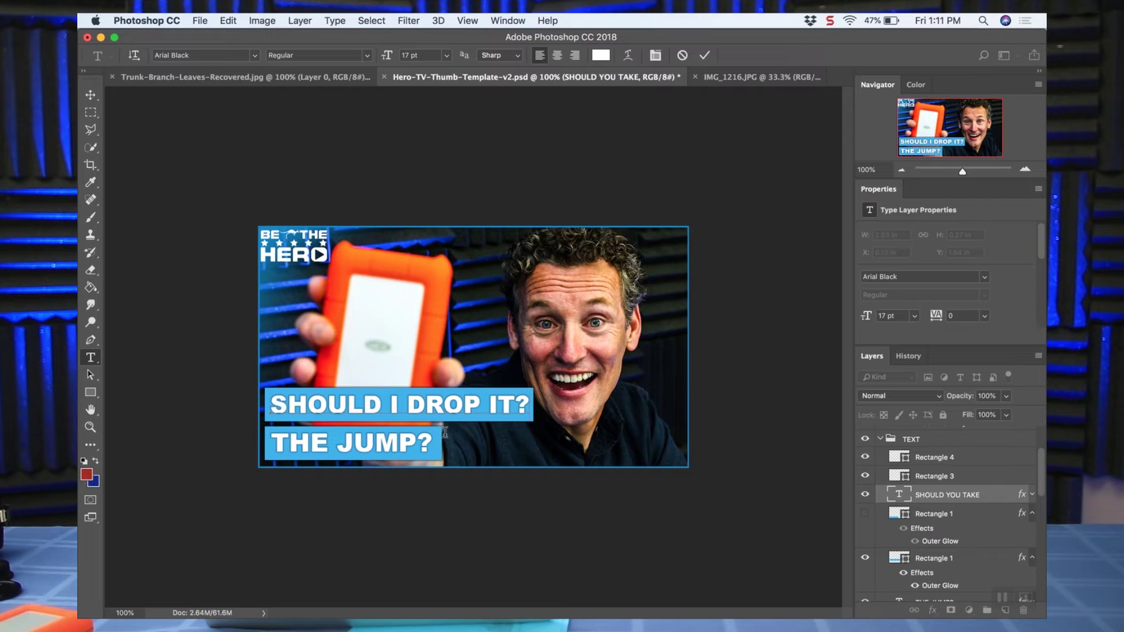
- Hide the THE JUMP? text layer and the Rectangle 2 bar behind it
scroll(916, 492, down, 4)
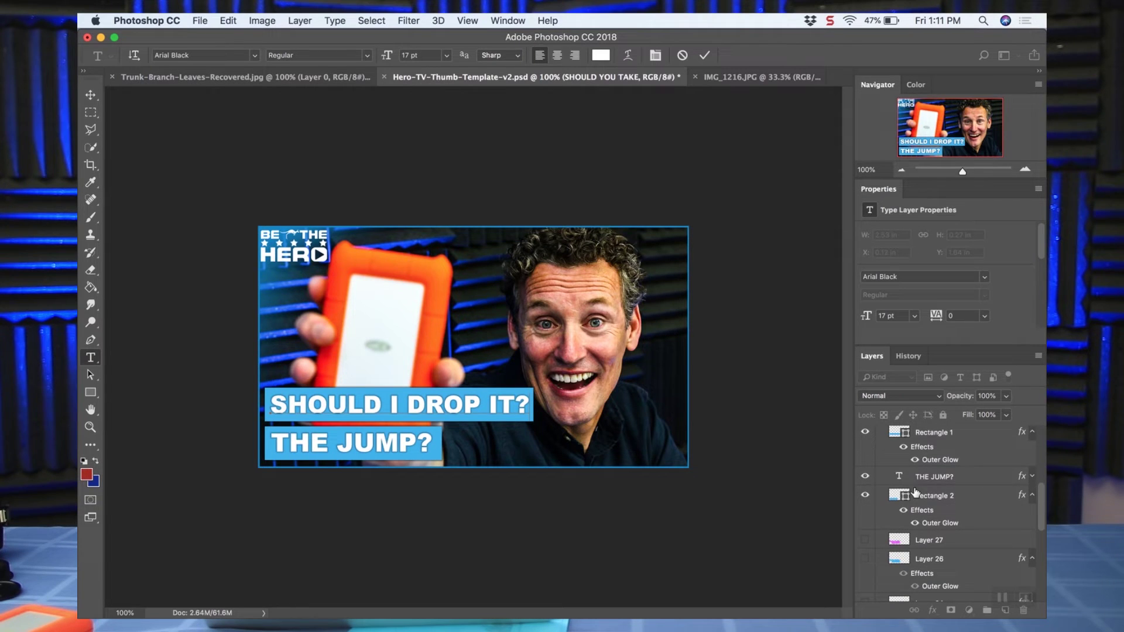
click(866, 477)
drag(866, 496, 866, 476)
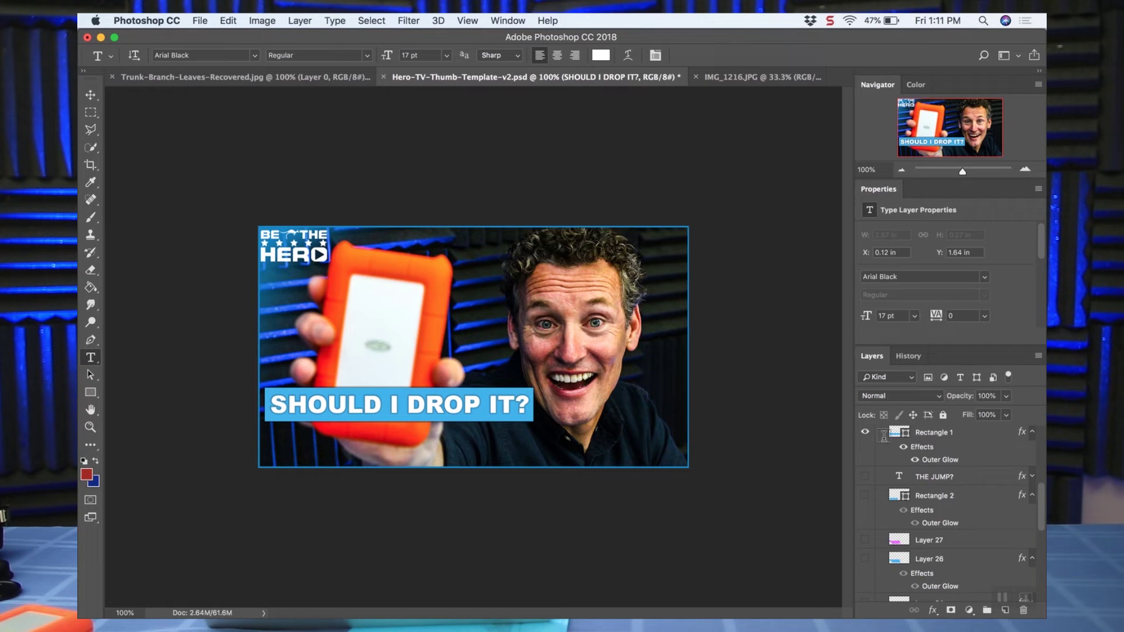
- Hide and show the Rectangle 1 layer to check that it is the blue bar behind the headline
scroll(897, 456, up, 4)
click(865, 541)
click(865, 541)
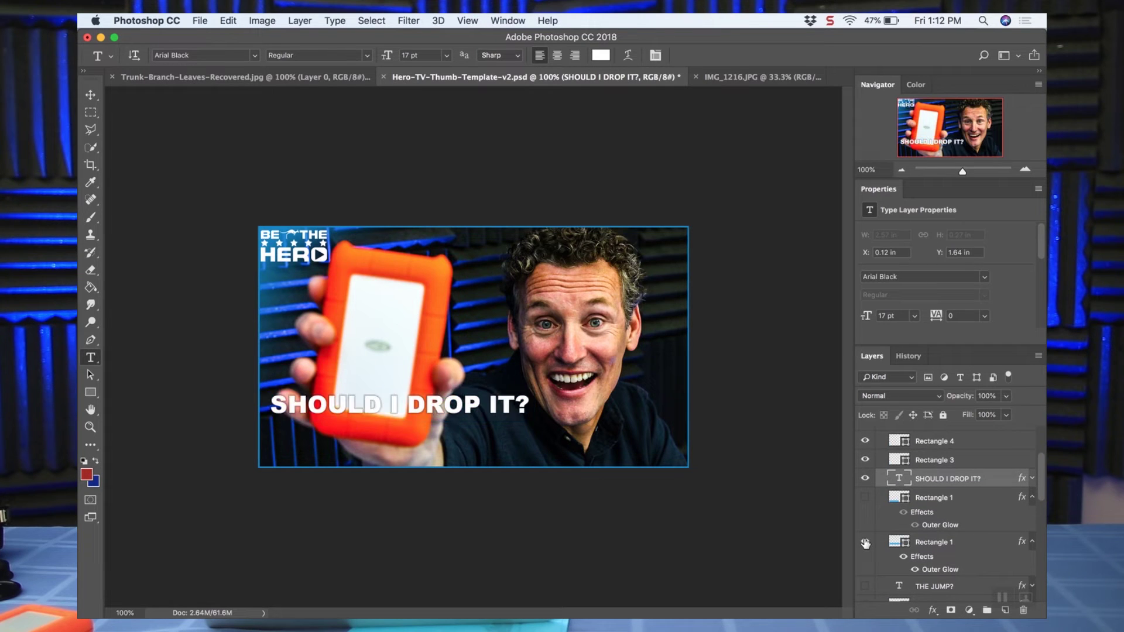
click(944, 541)
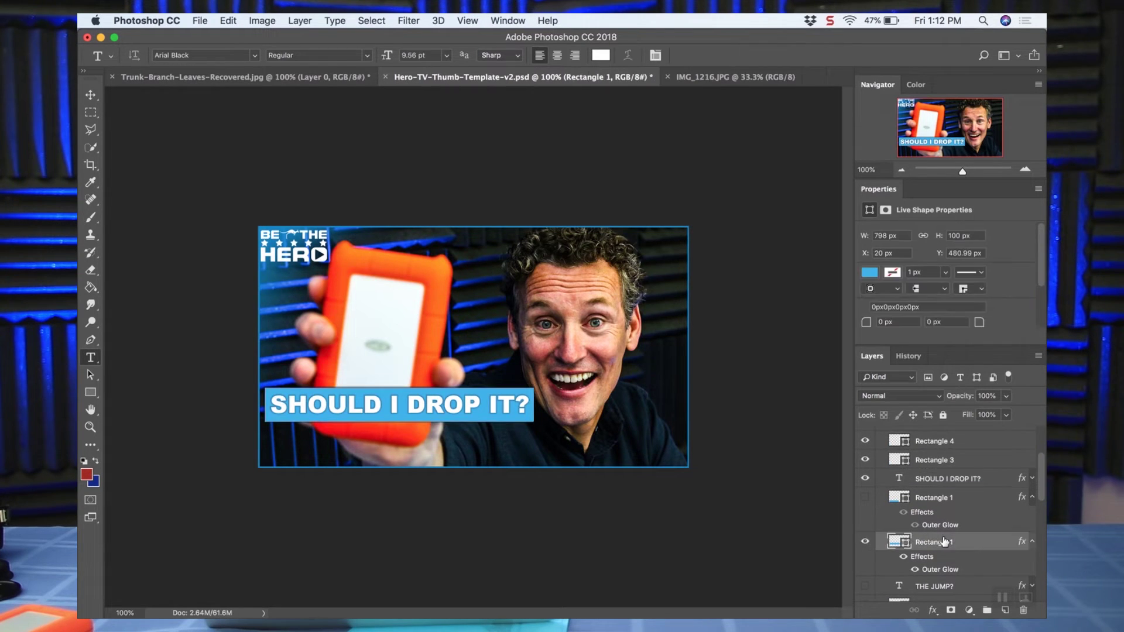
super+click(949, 478)
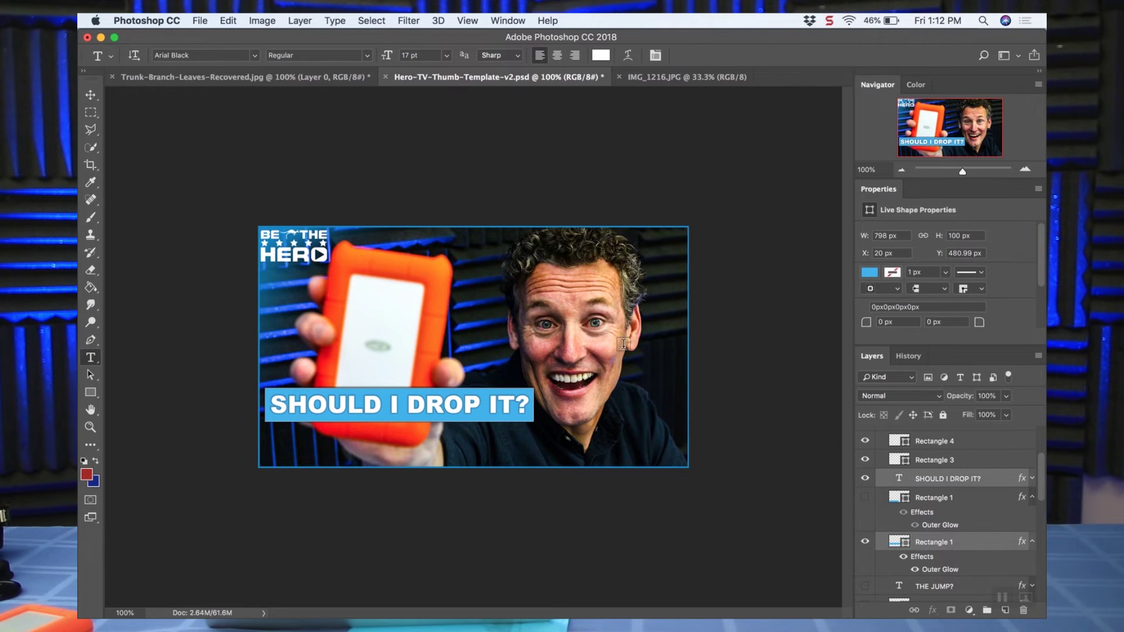
click(90, 94)
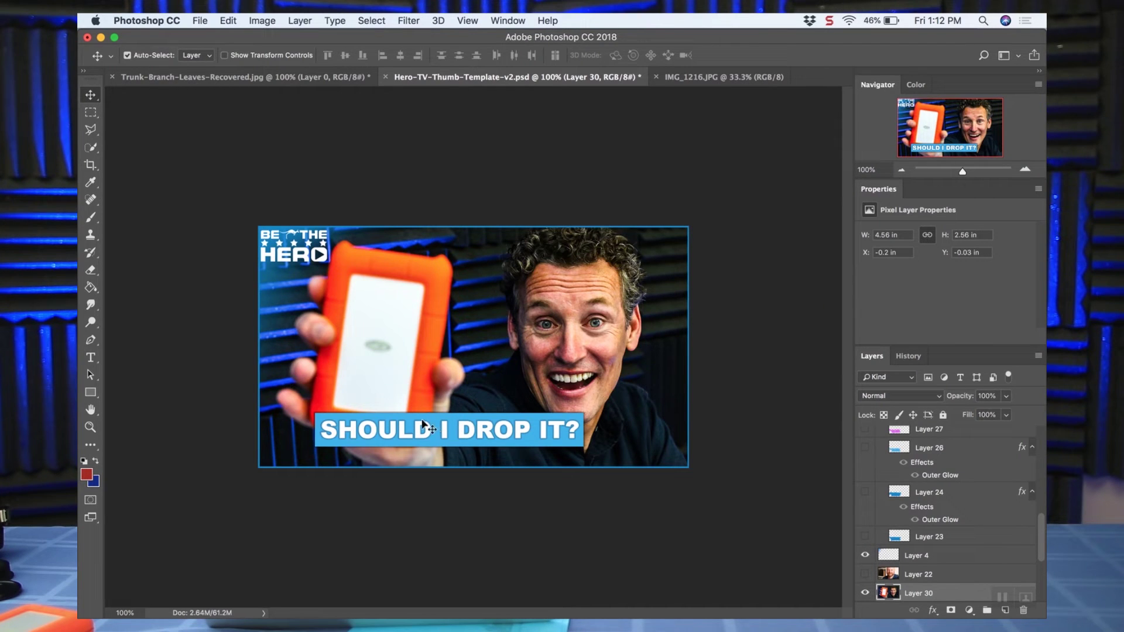
drag(416, 423, 387, 423)
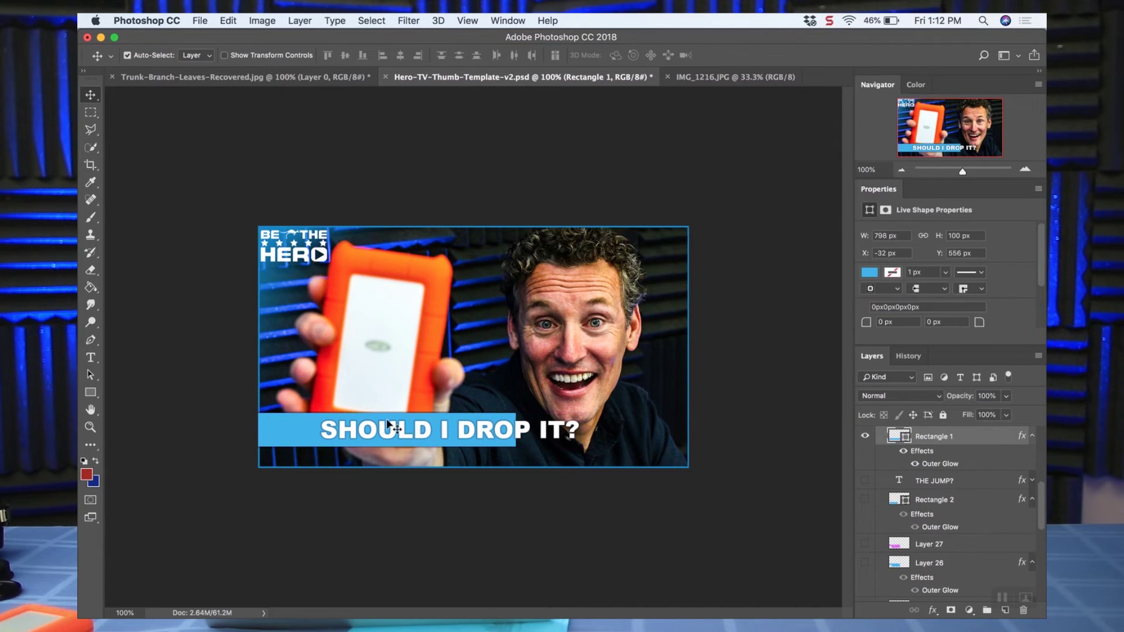
key(super+z)
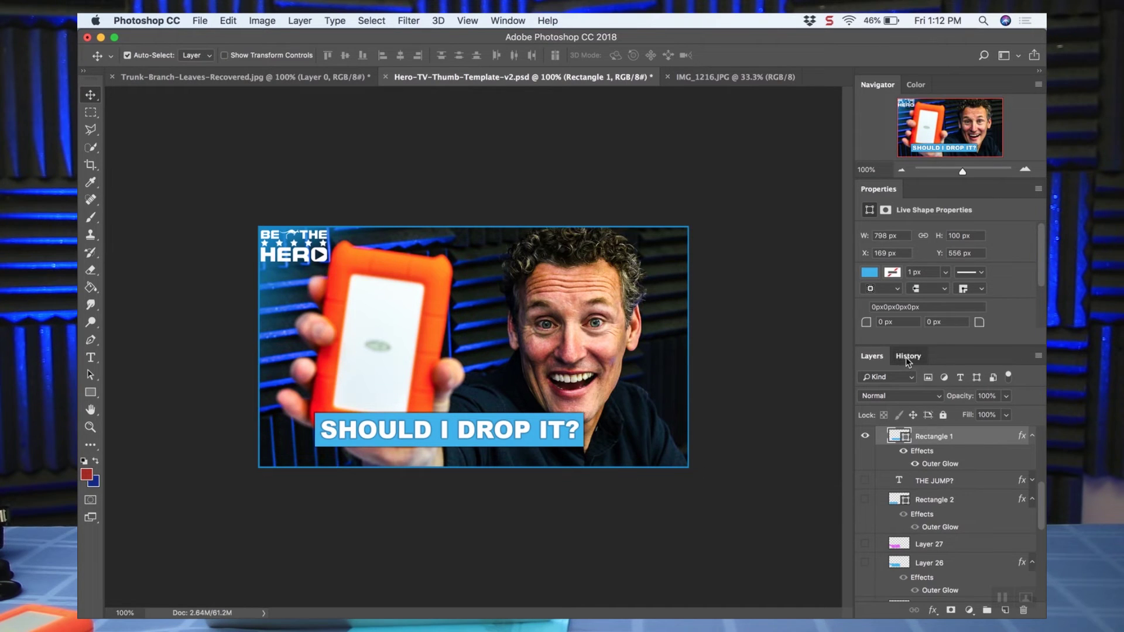
click(918, 457)
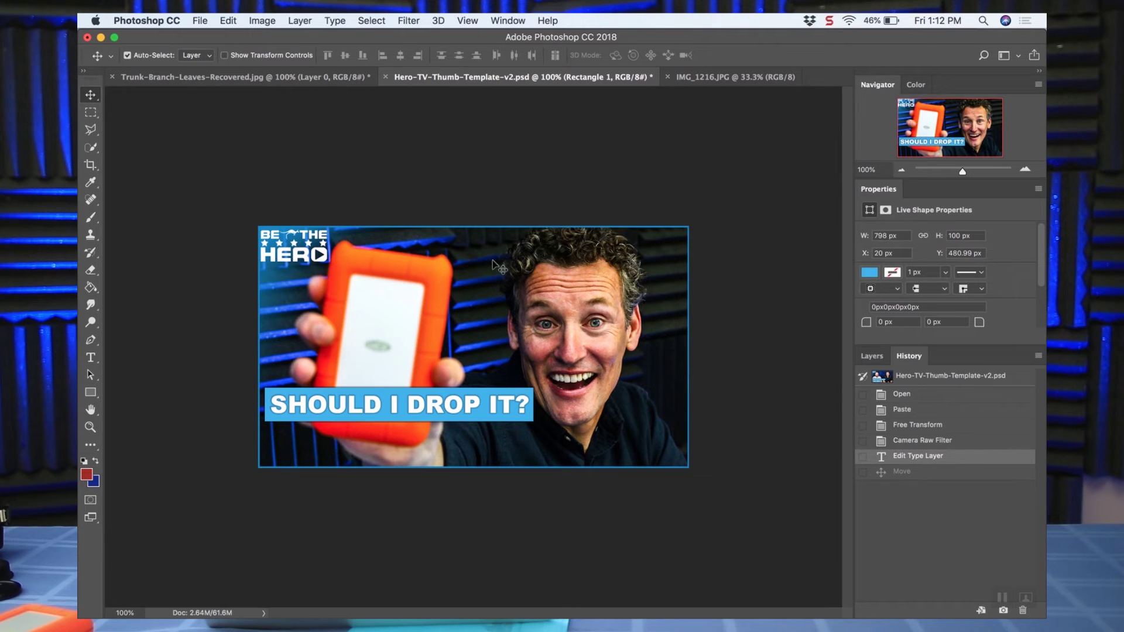
- Select the SHOULD I DROP IT? text and its blue Rectangle 1 bar together and nudge them straight down until the bar's Y is 548 px
click(862, 356)
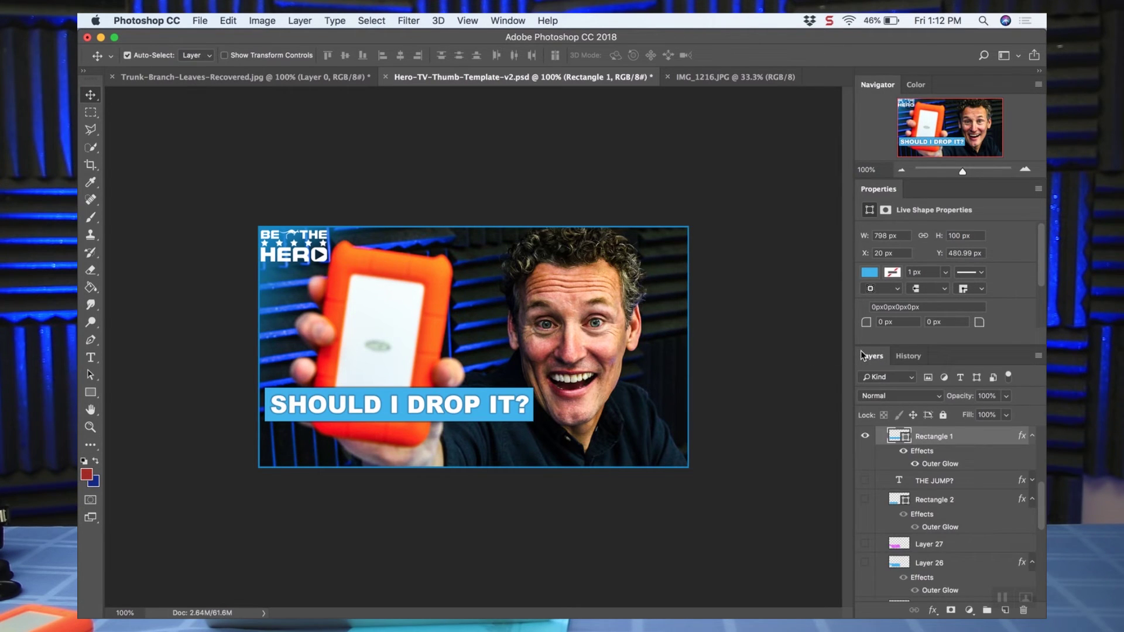
scroll(942, 477, up, 4)
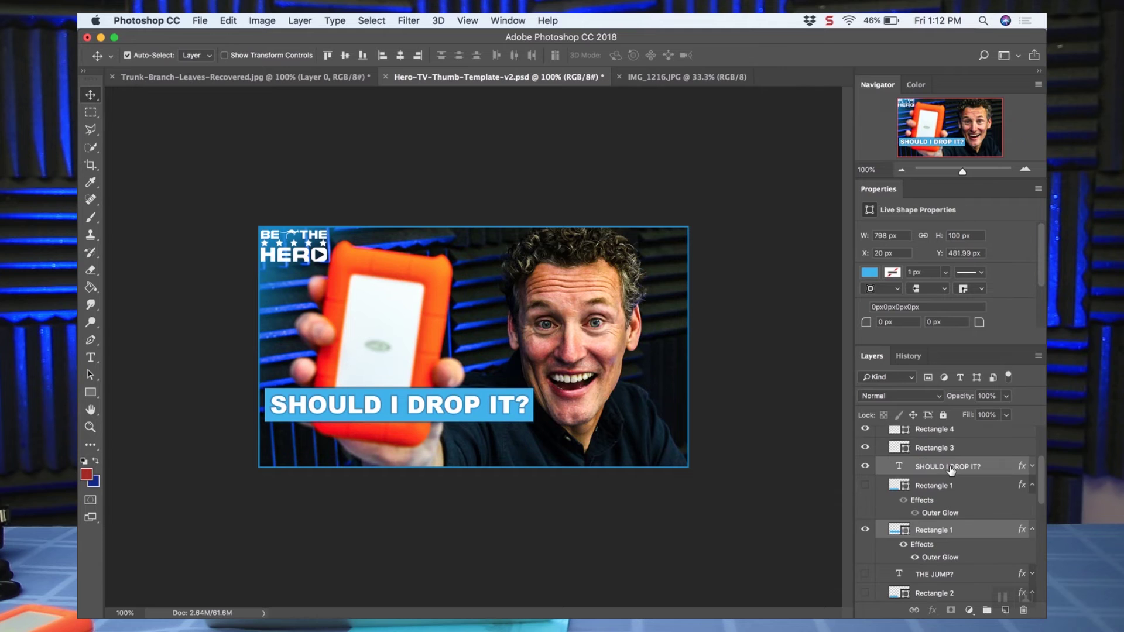
key(Down)
key(Down)
key(Down)
key(Down)
key(Down)
key(Down)
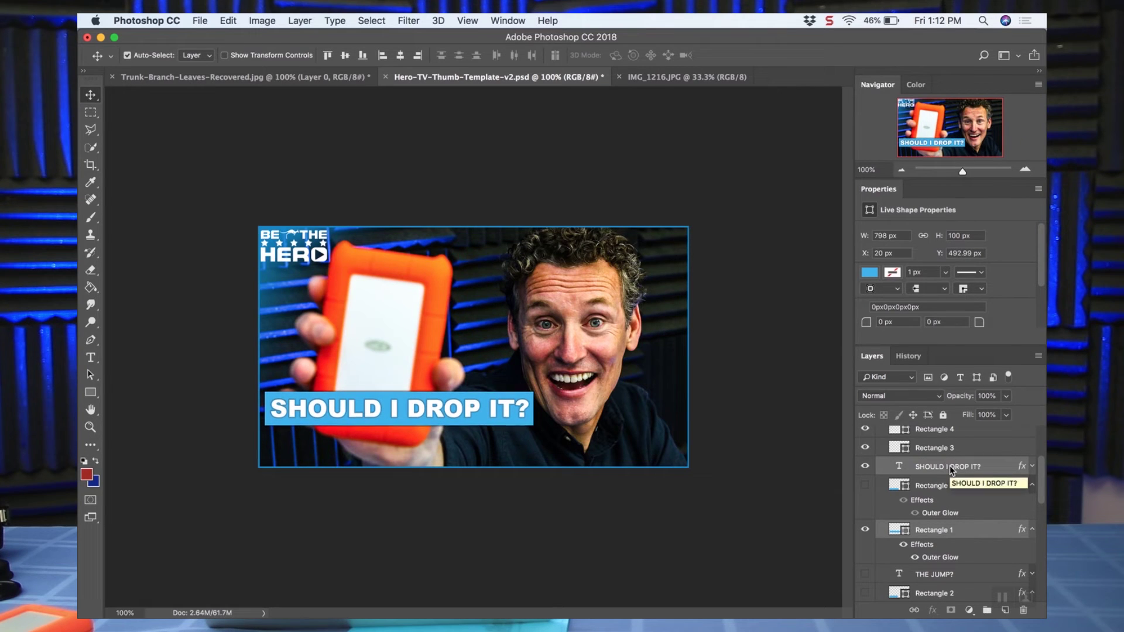
key(Down)
key(Down)
key(Down)
key(Down)
key(Down)
key(Down)
key(Down)
key(Down)
key(Down)
key(Down)
key(Down)
key(Down)
key(Down)
key(Down)
key(Down)
key(Down)
key(Down)
key(Down)
key(Down)
key(Down)
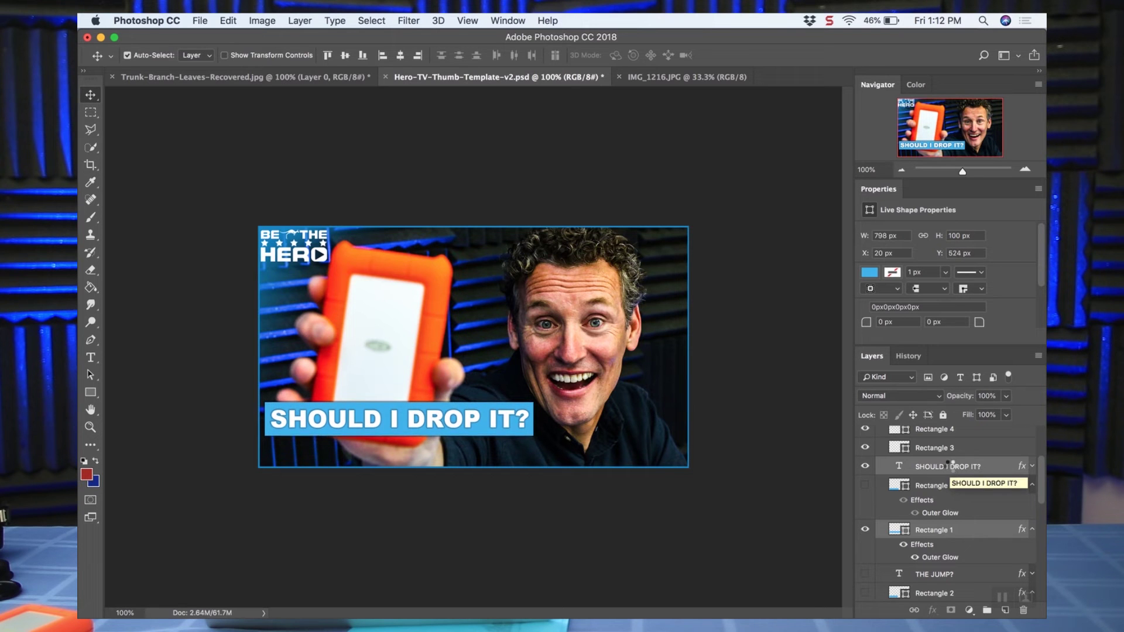
key(Down)
key(Down)
key(Down)
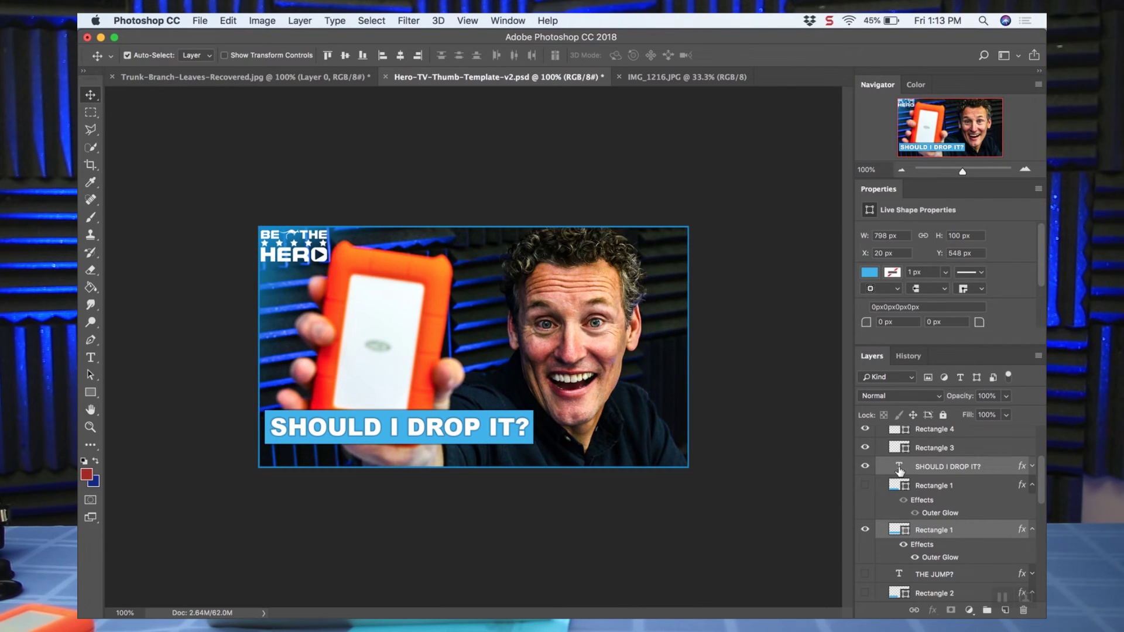
- Hide and show the Permanent Assets group to check its contents, and collapse the group
scroll(900, 470, up, 4)
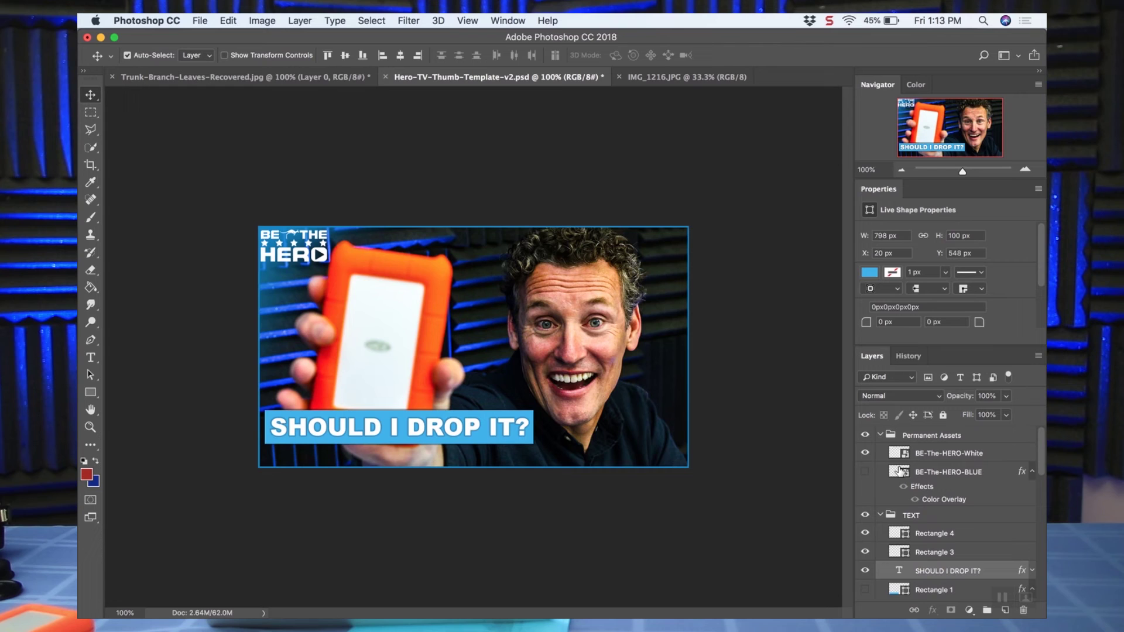
click(865, 435)
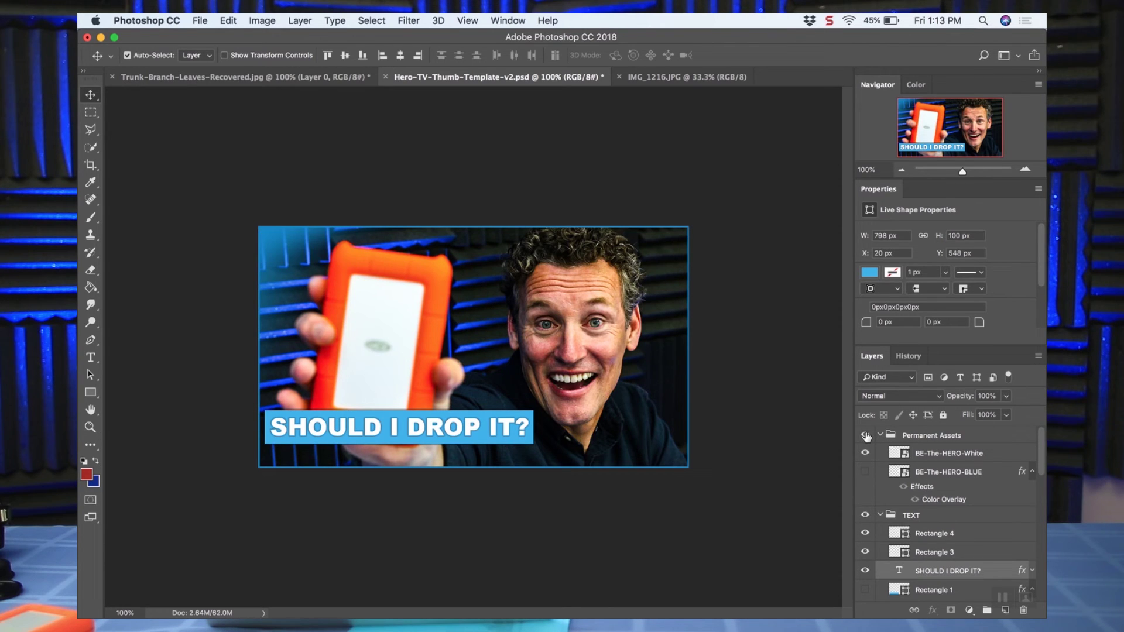
click(866, 436)
click(880, 435)
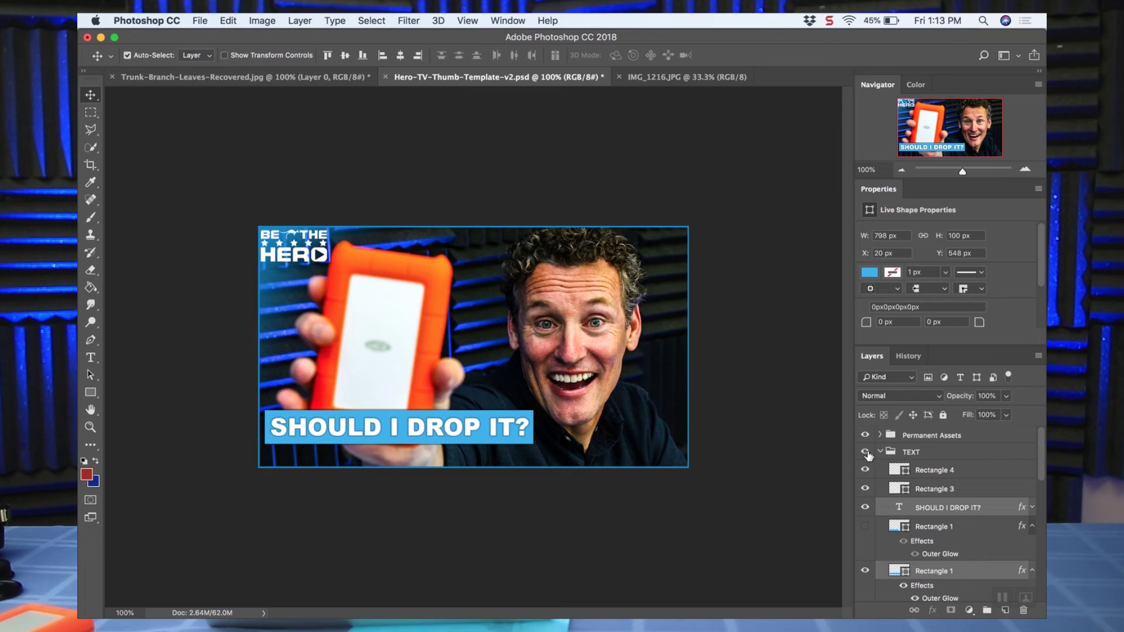
- Hide and show the TEXT group twice to check which thumbnail elements it controls
click(865, 452)
click(865, 453)
click(865, 453)
click(865, 453)
- Hide and show Layer 4 twice to check what it adds over the photo
scroll(869, 483, down, 10)
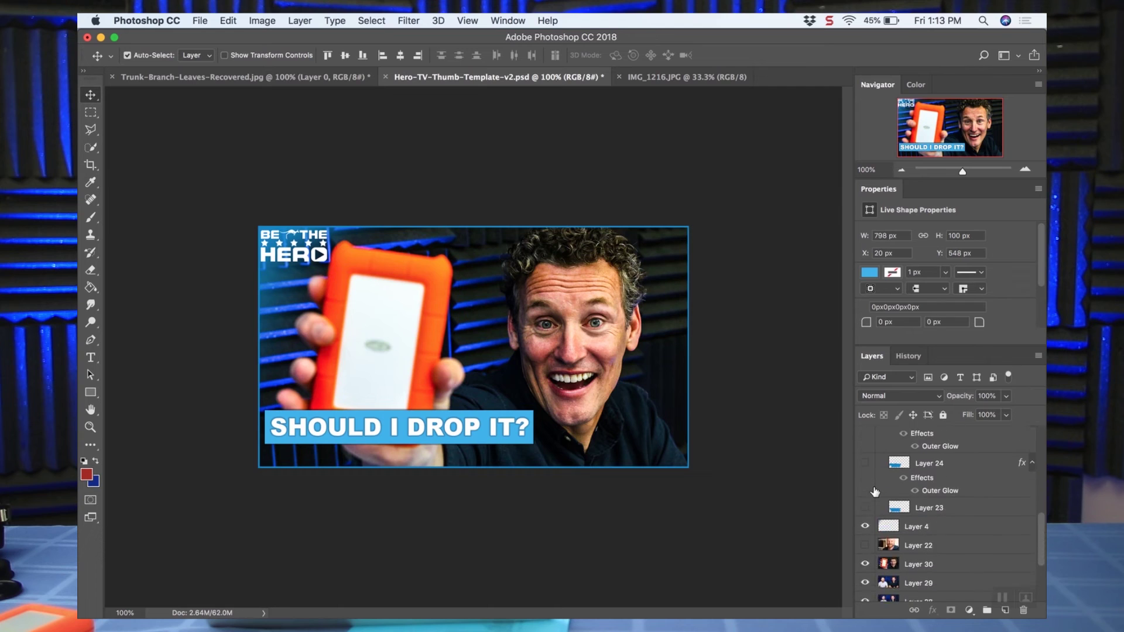
scroll(874, 492, down, 1)
click(864, 510)
click(865, 511)
click(865, 510)
click(865, 510)
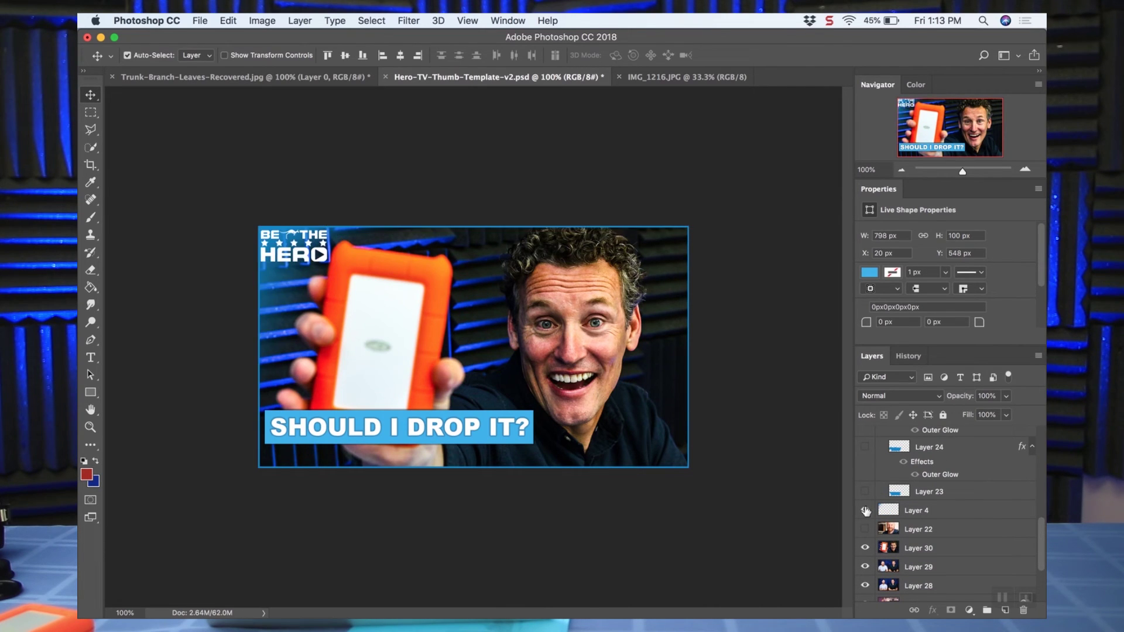